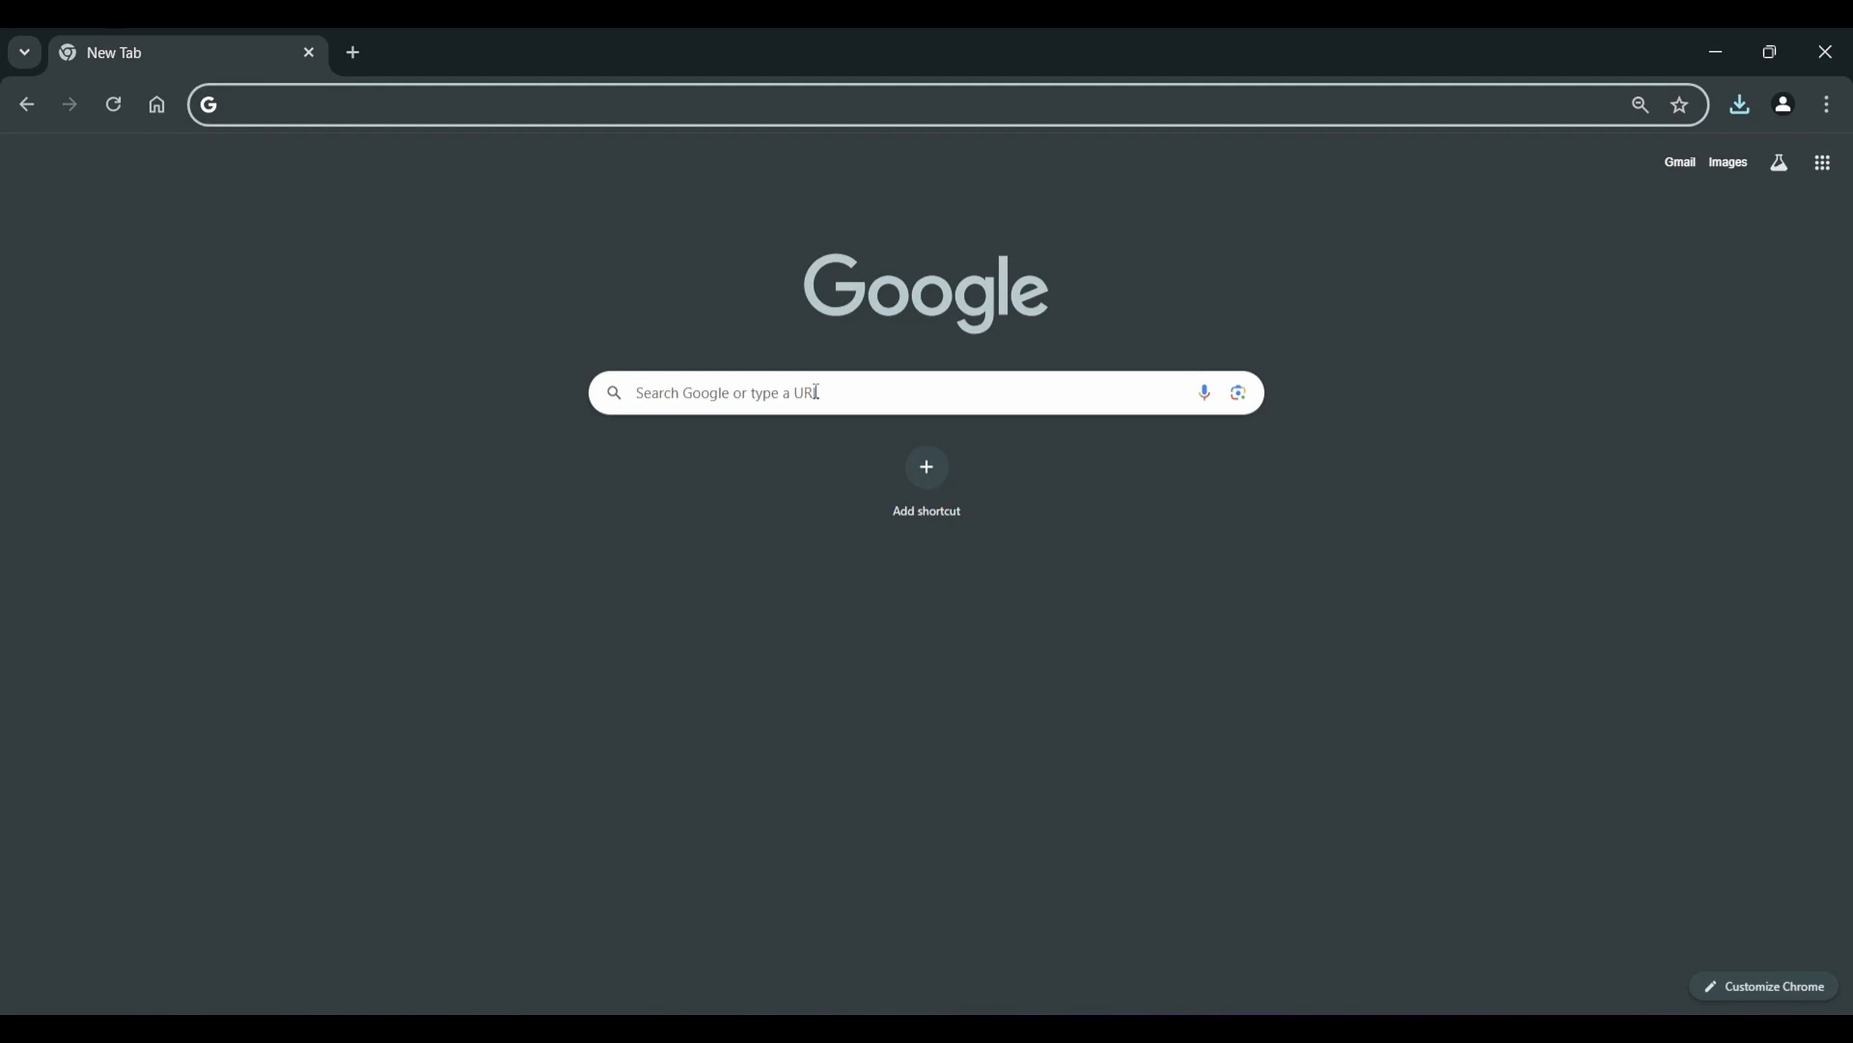
- Search Google for libreoffice and open the official LibreOffice website
click(816, 392)
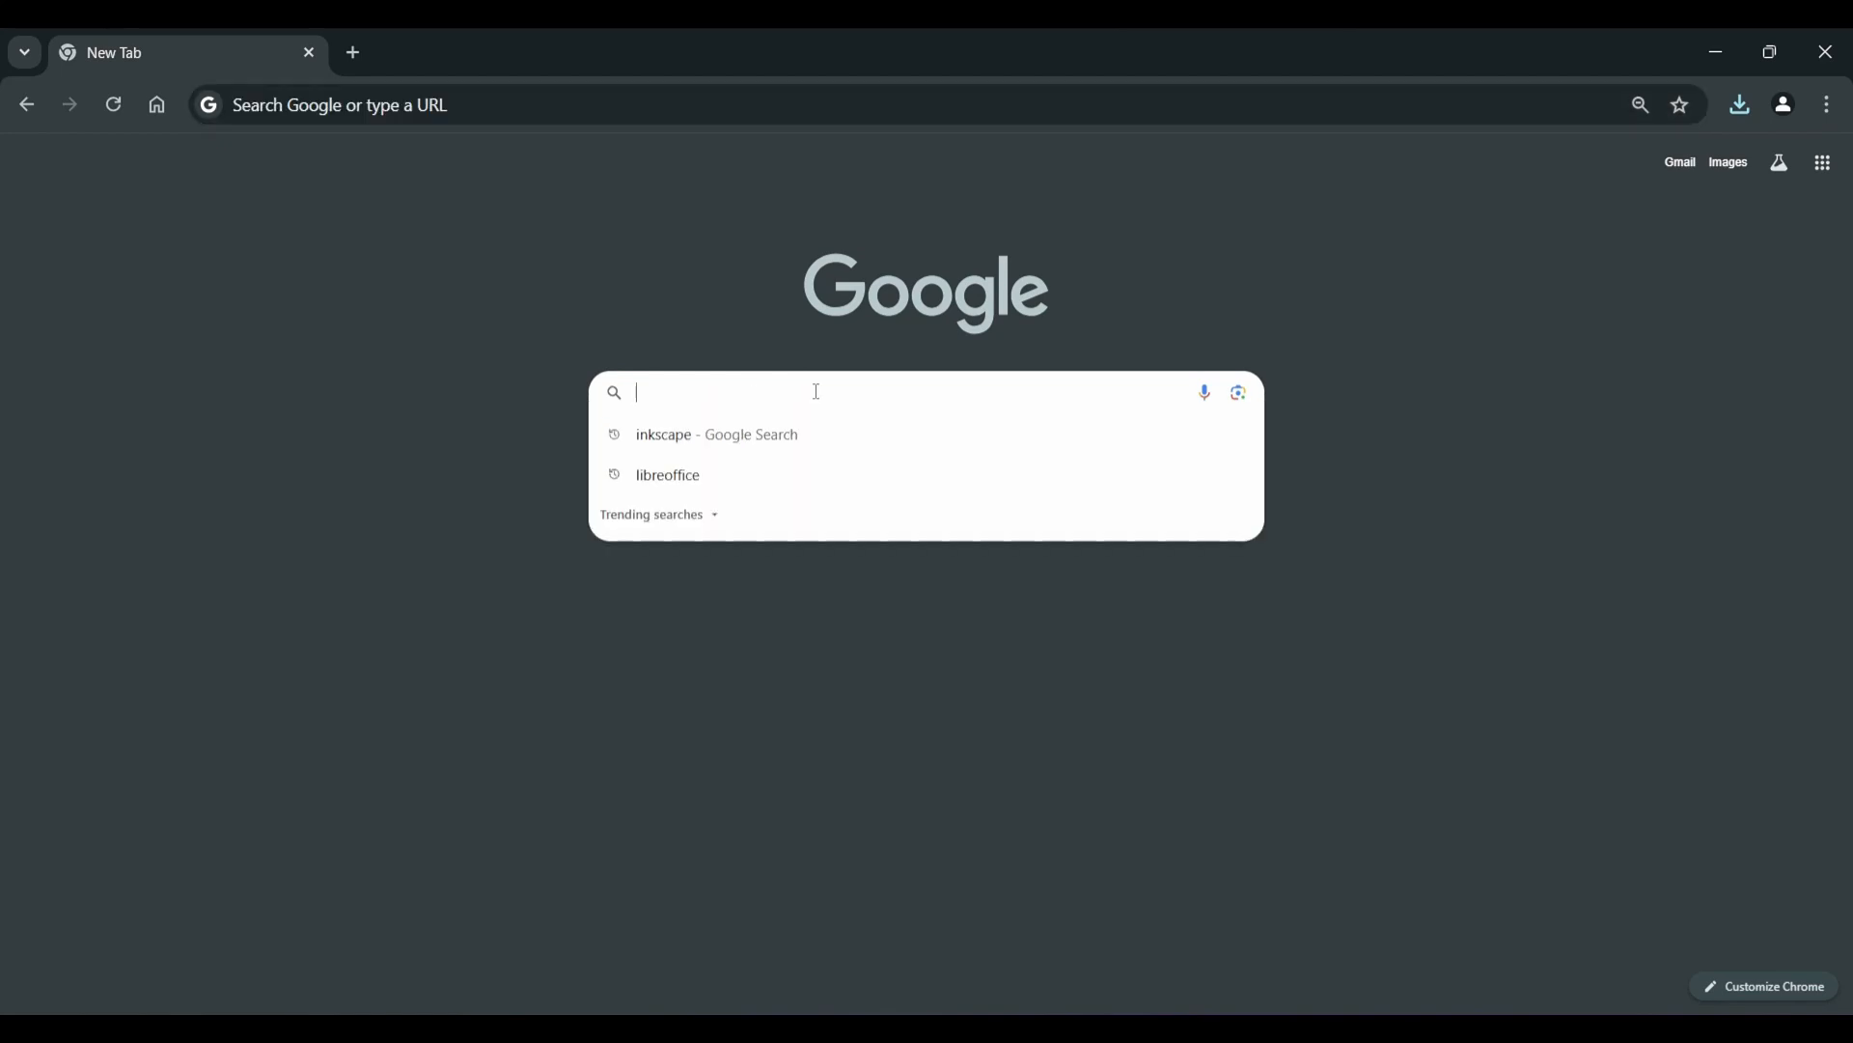
click(721, 479)
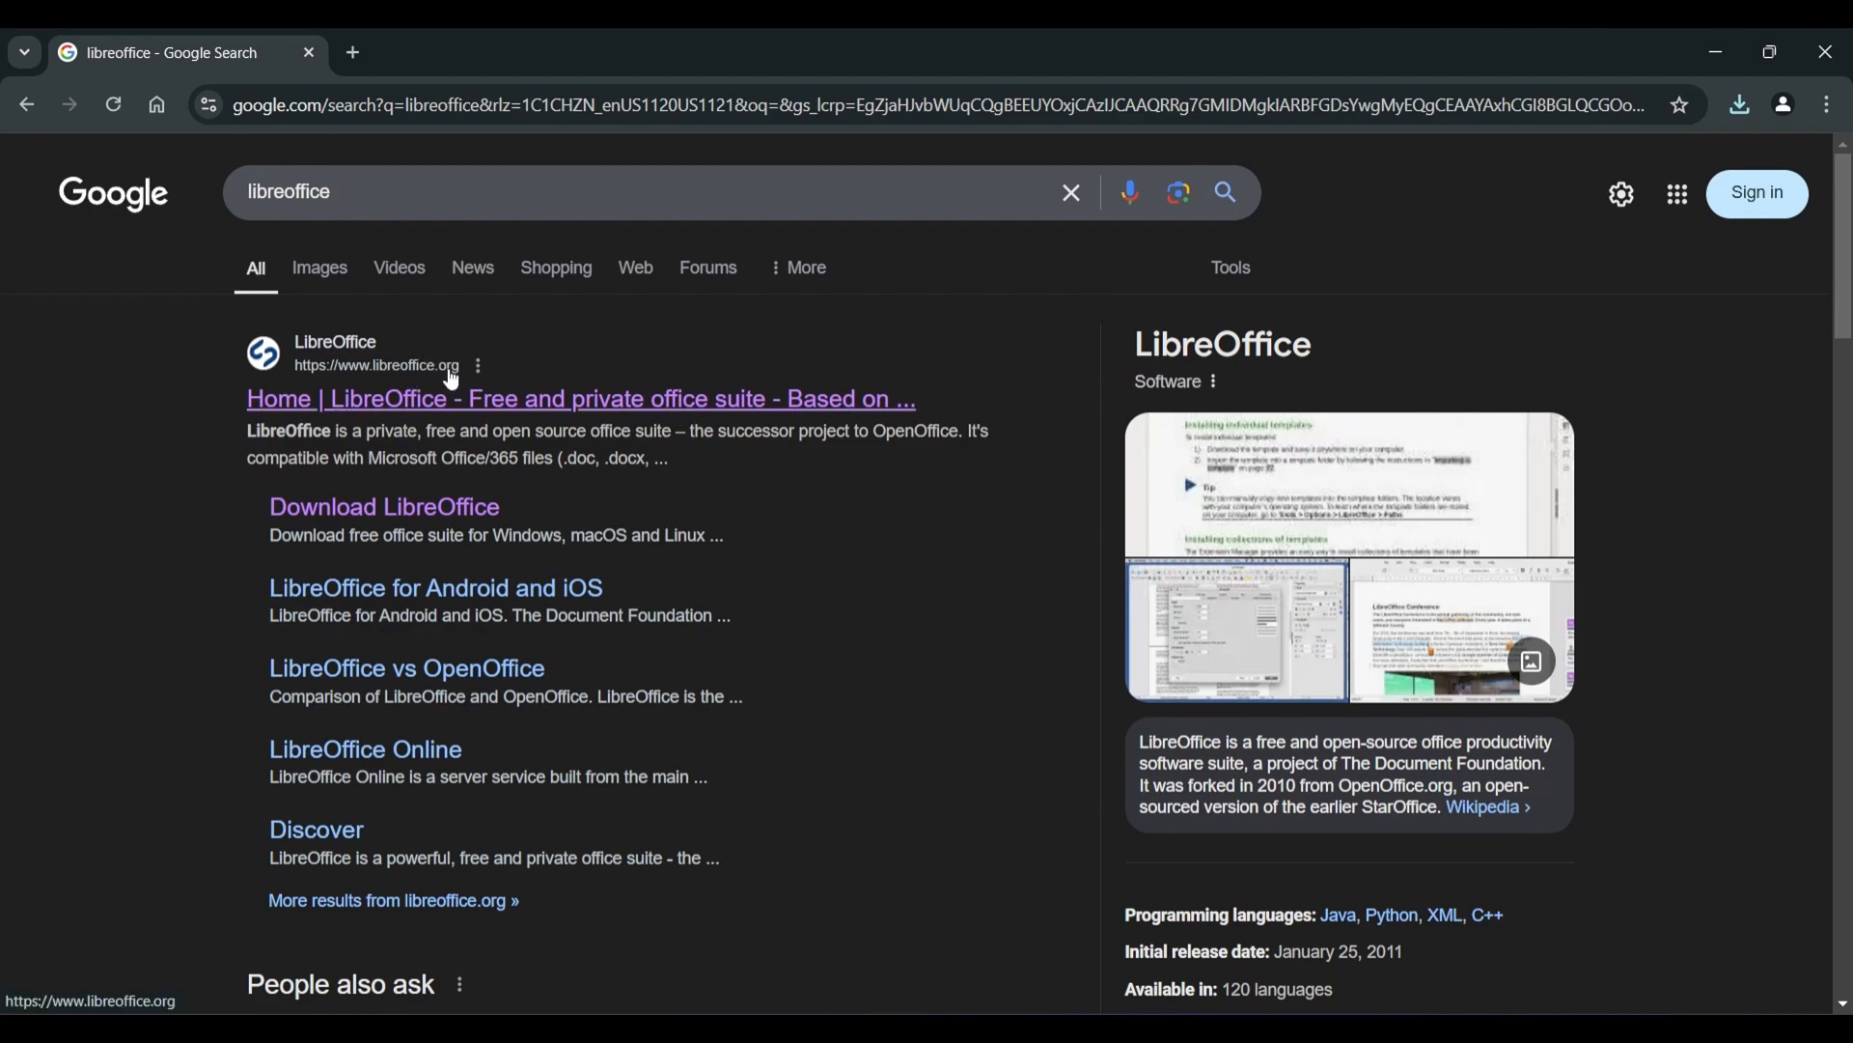
click(454, 400)
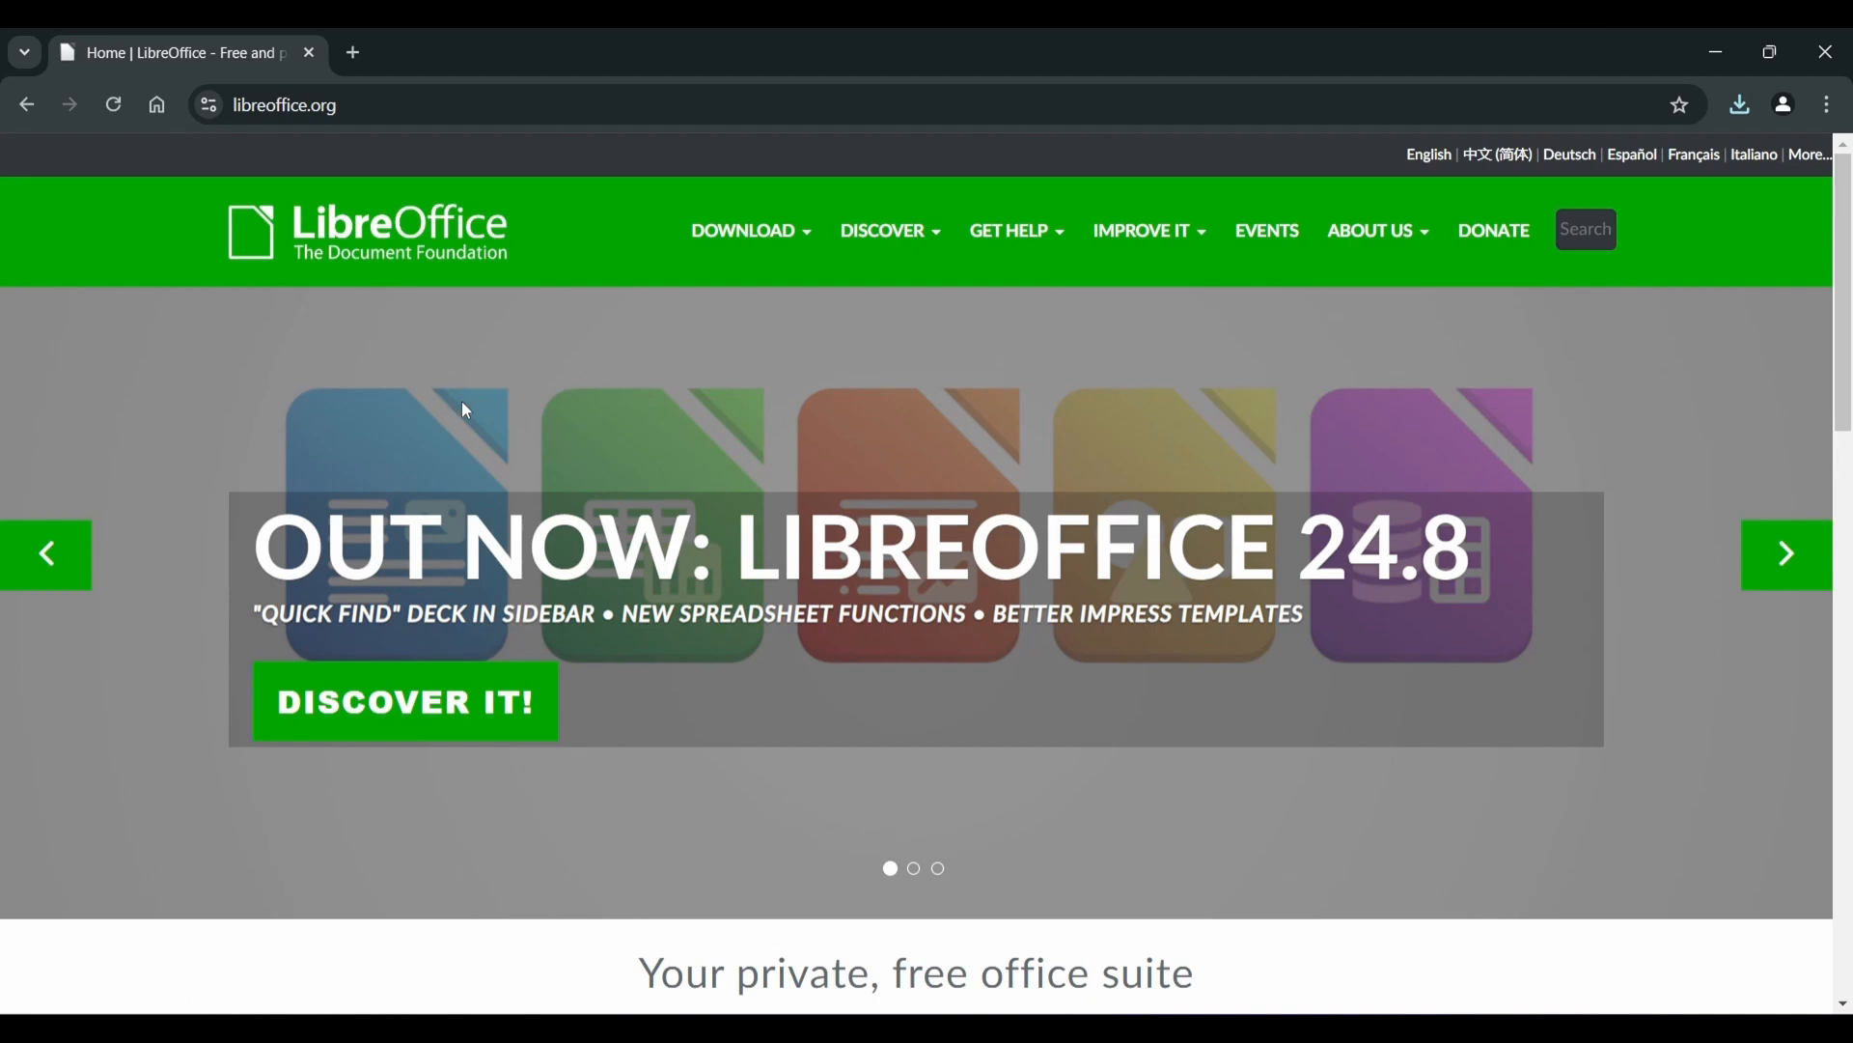
- Download the LibreOffice 24.8.4 installer for Windows (64-bit) and show the browser's downloads
mouse_move(770, 231)
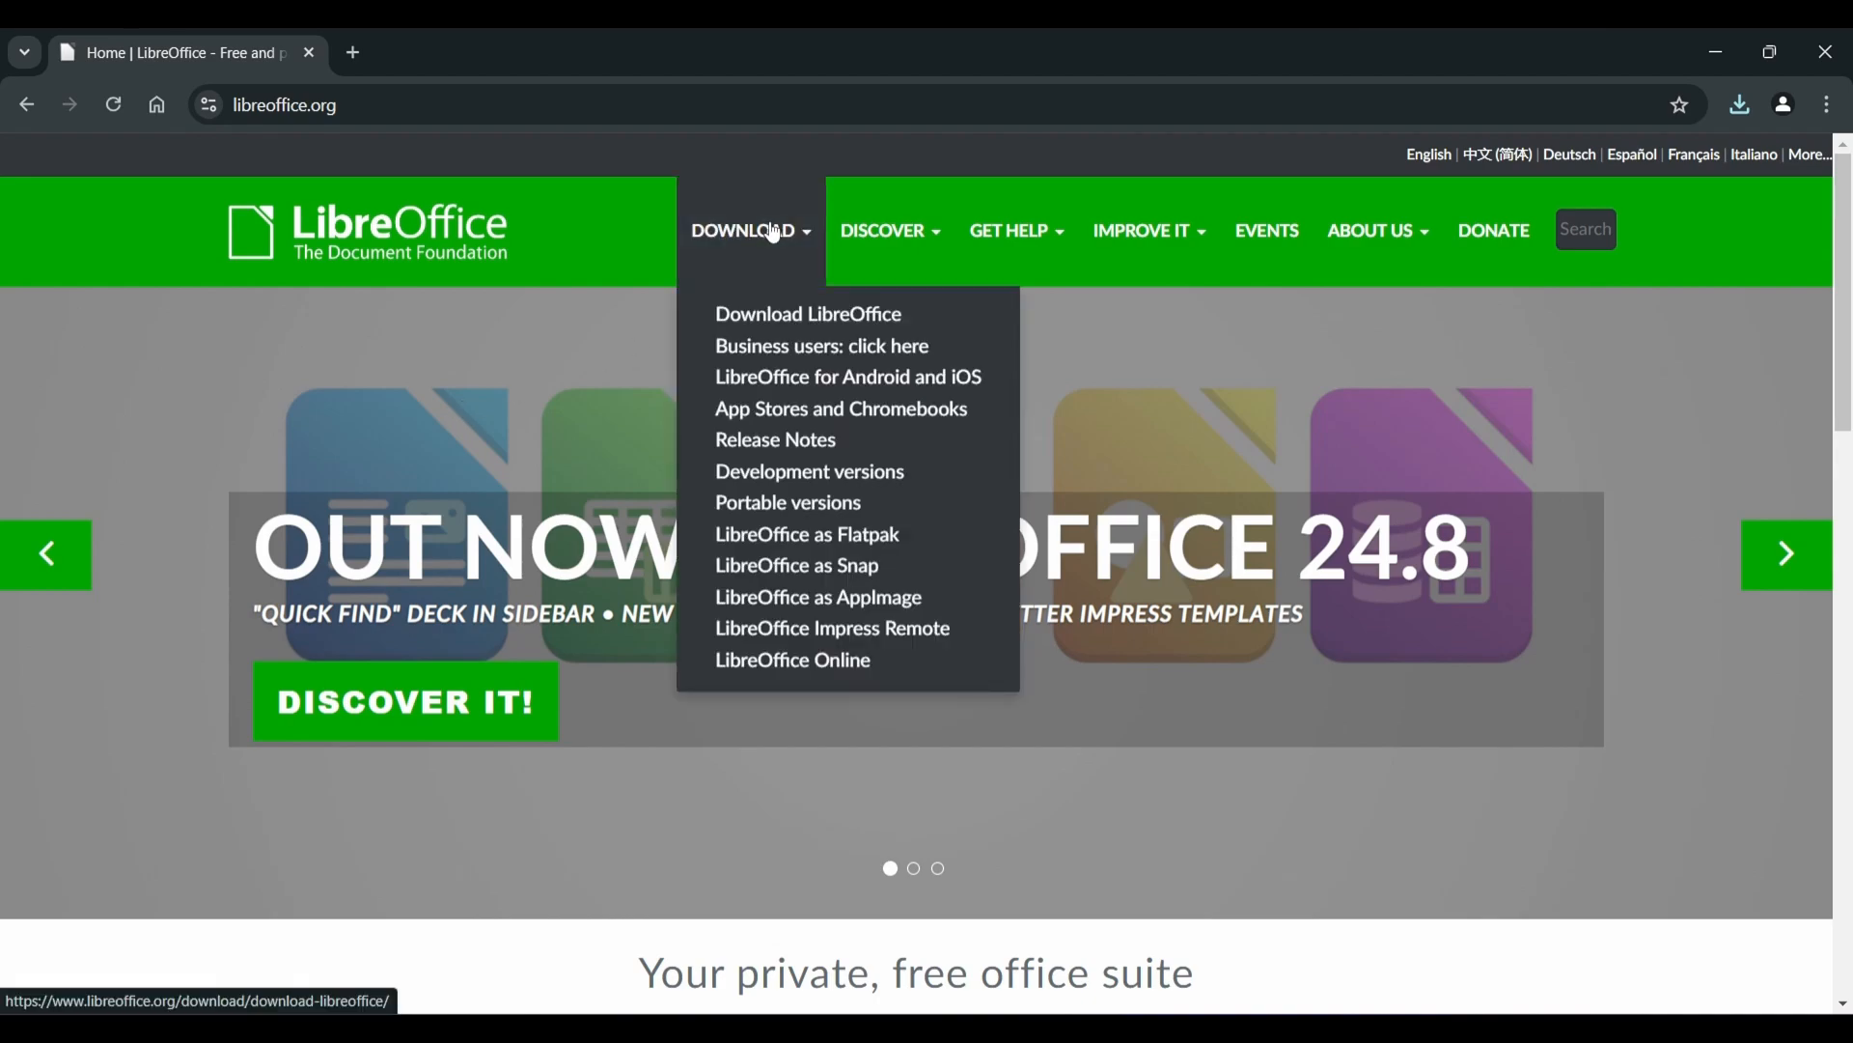
click(802, 329)
scroll(798, 413, down, 3)
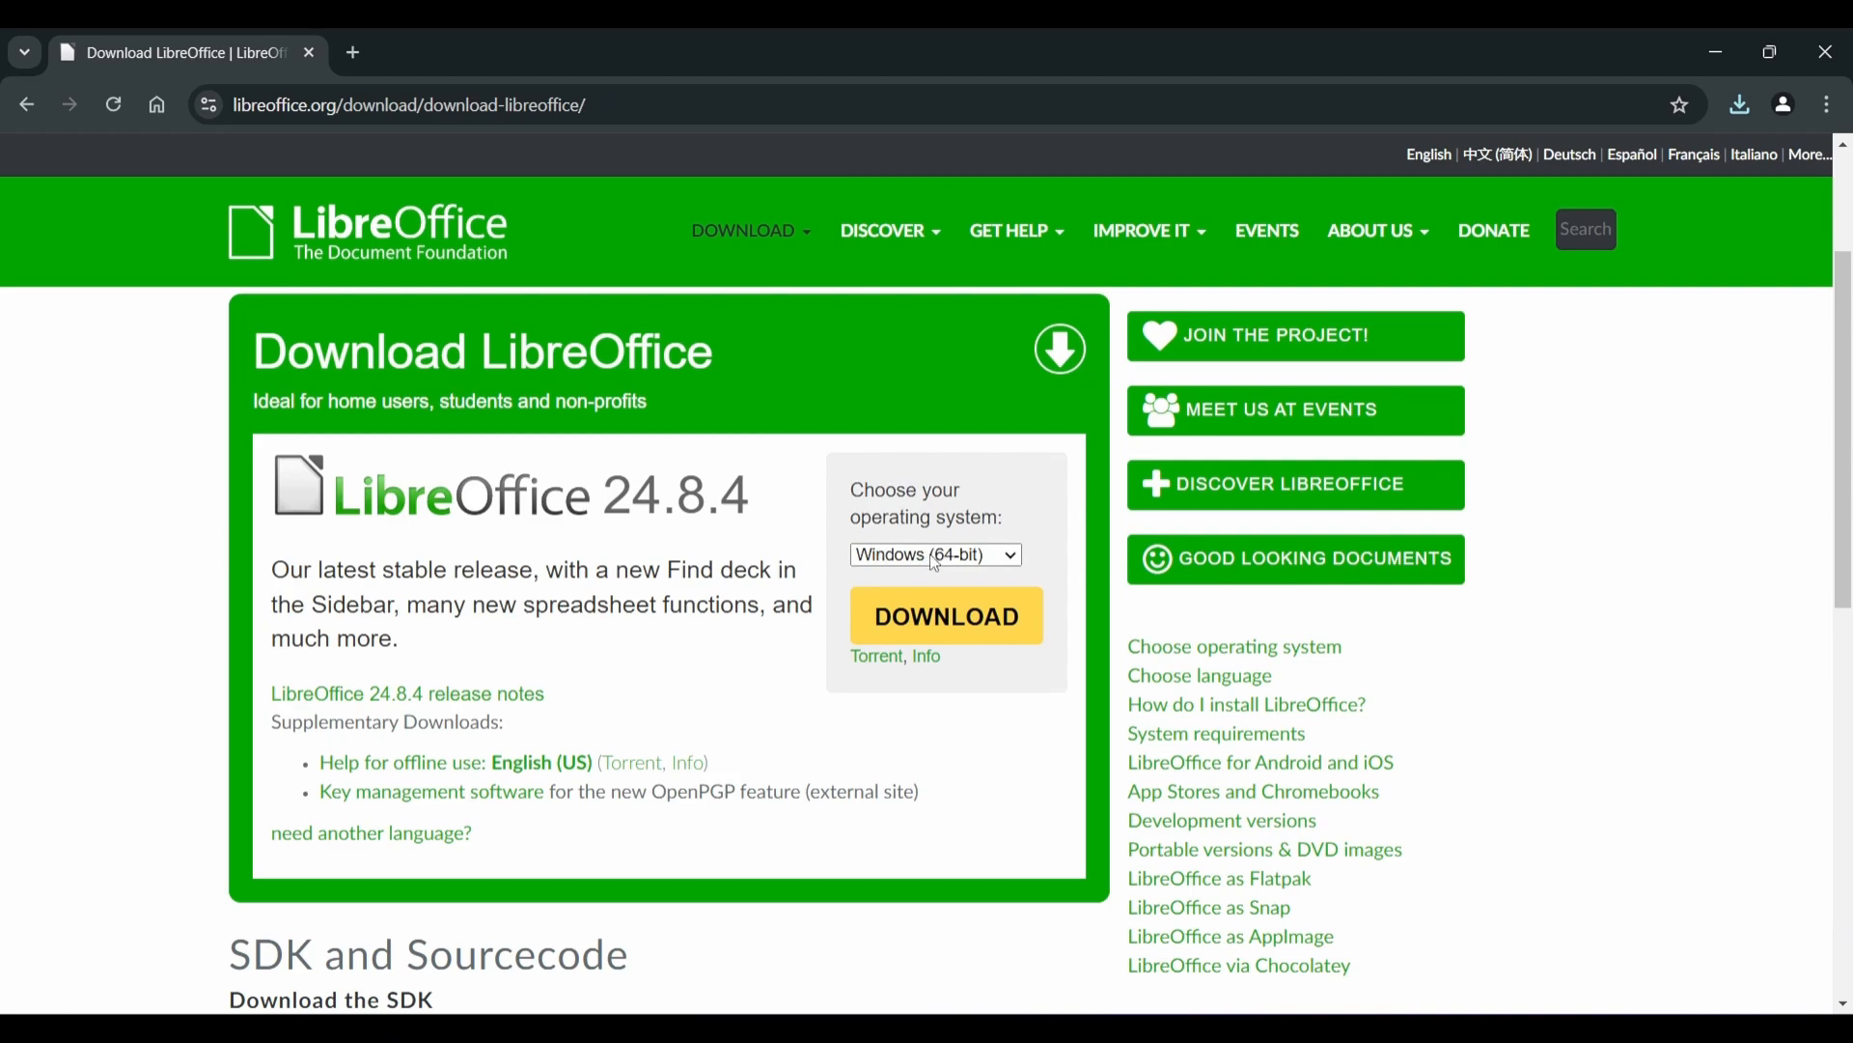
click(944, 618)
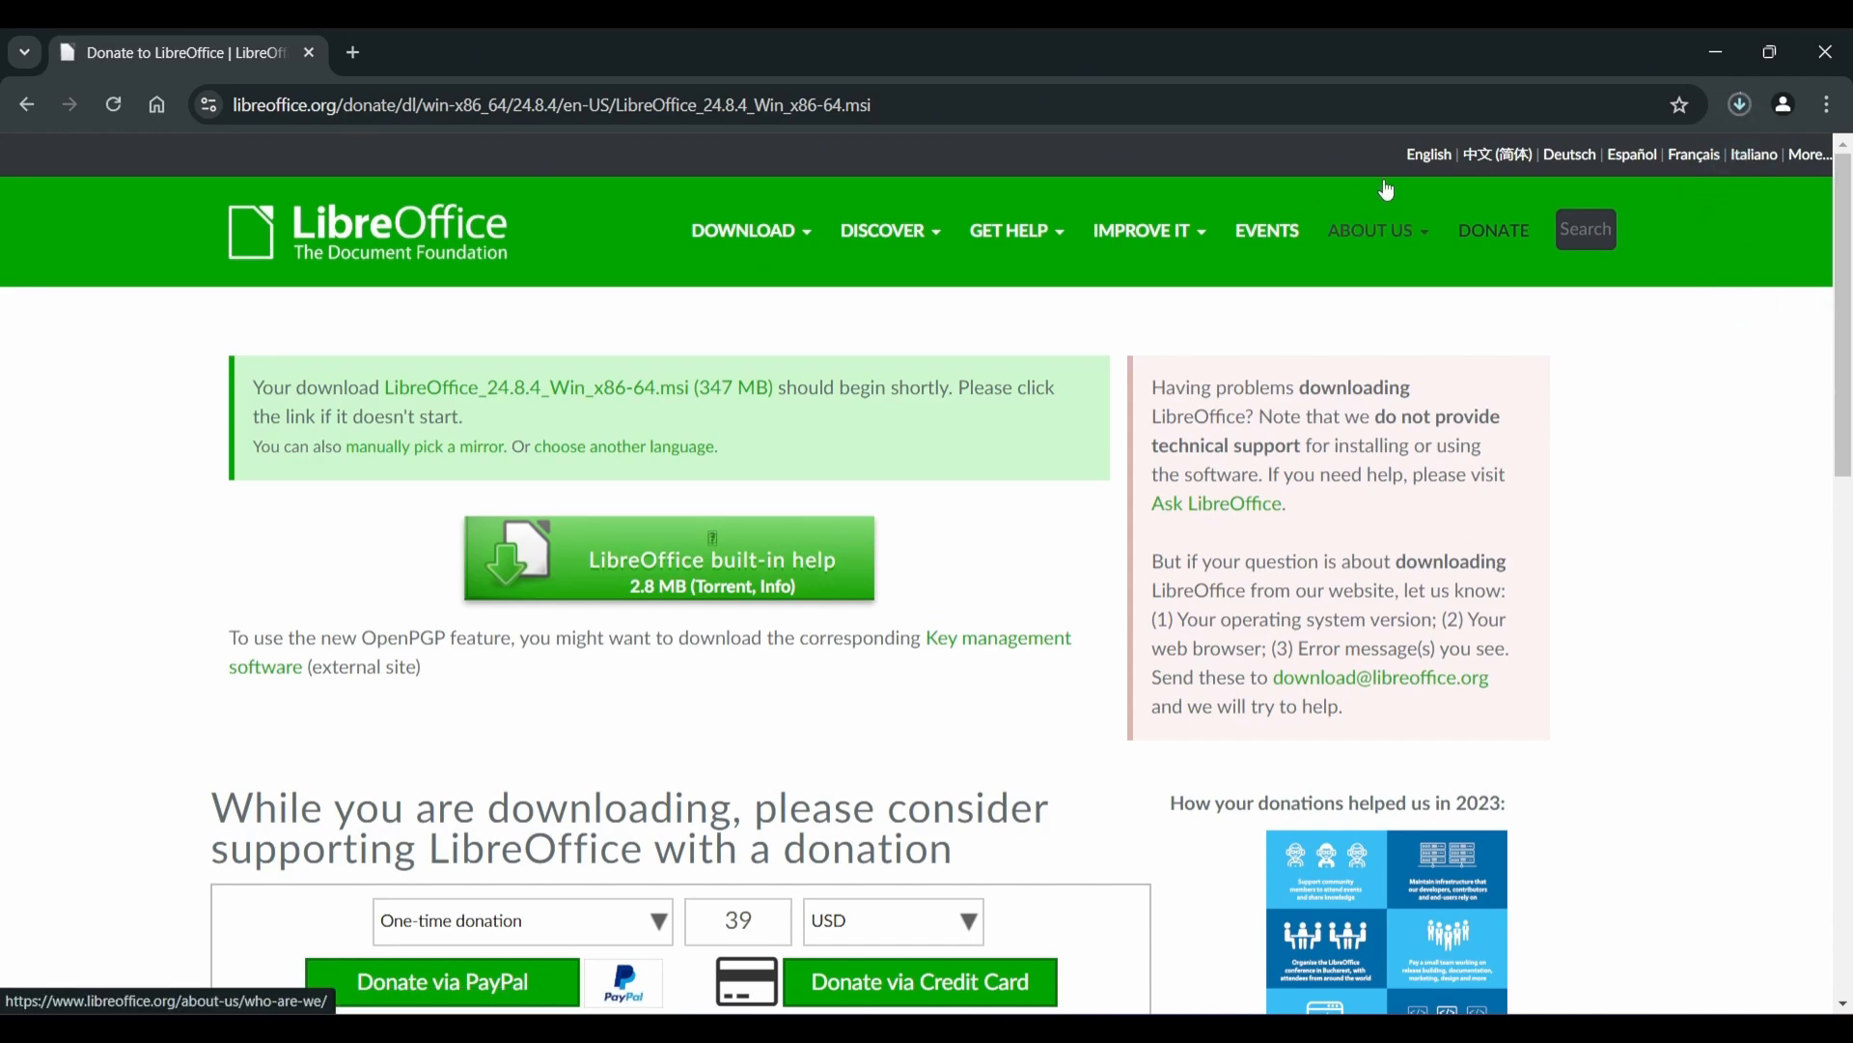
click(1742, 105)
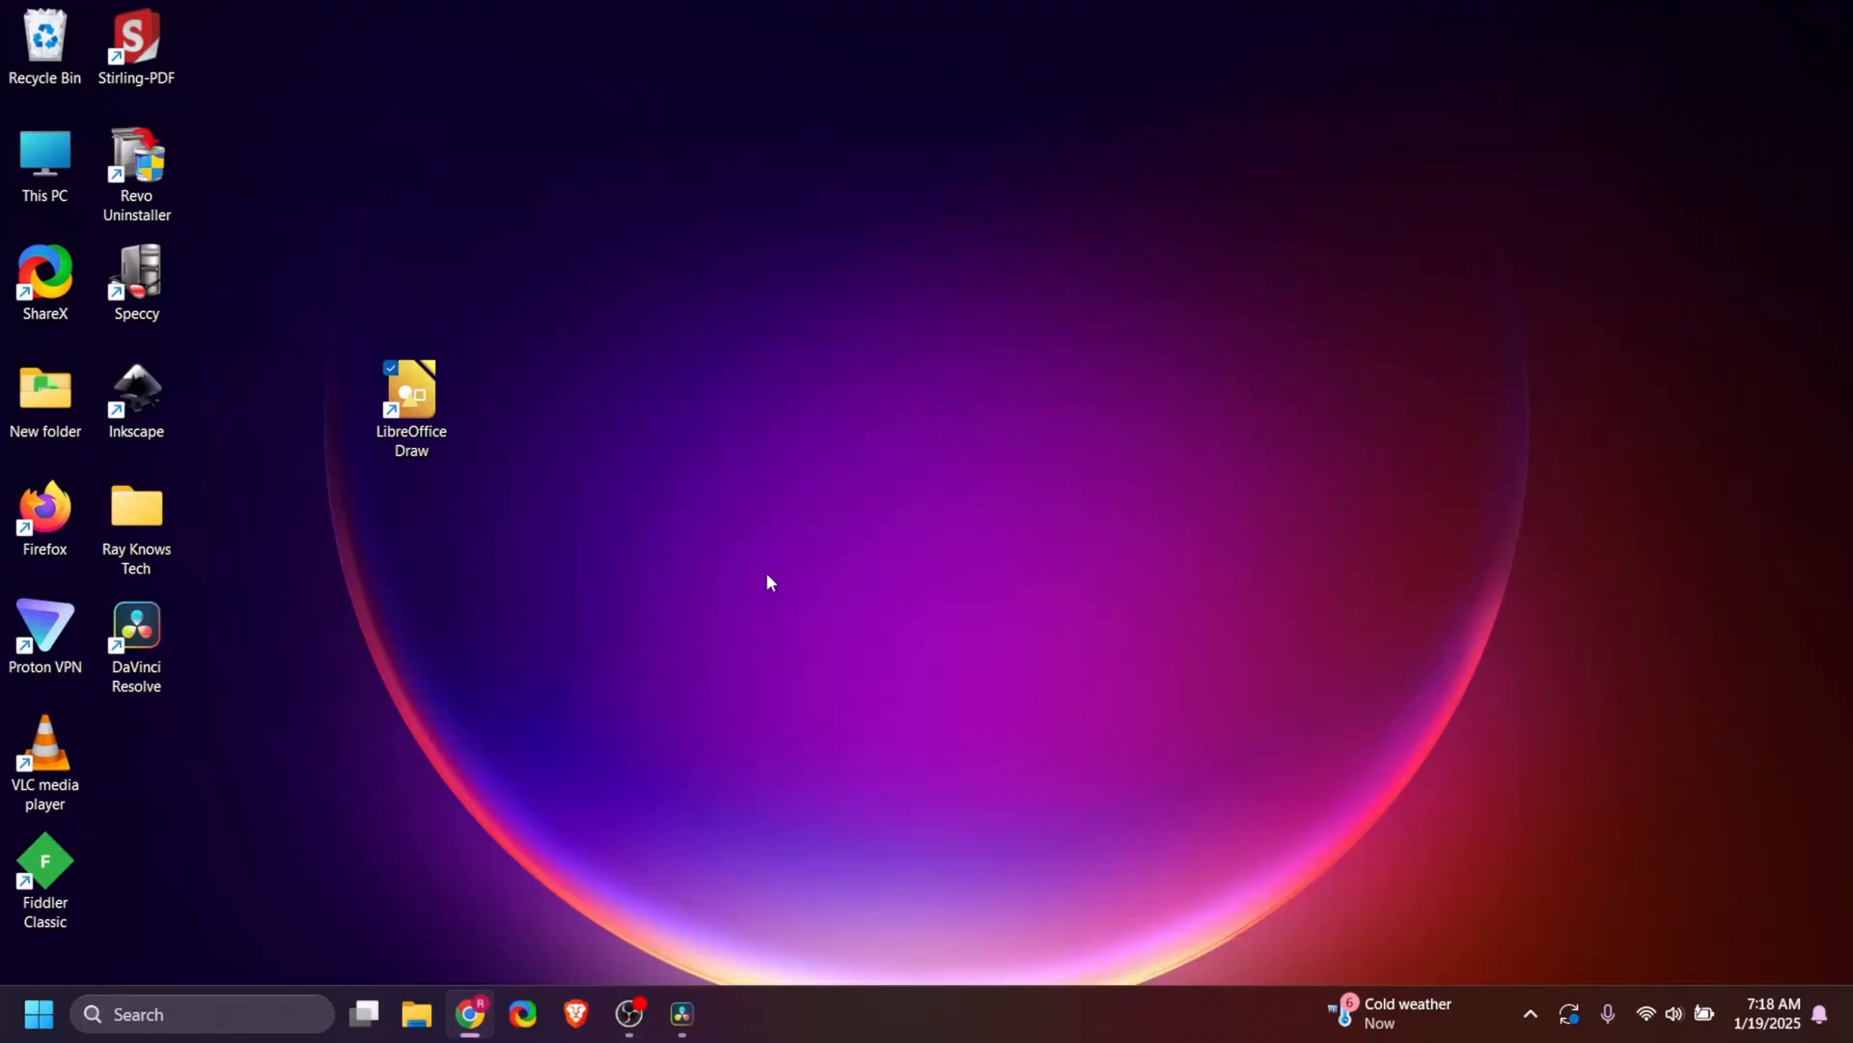
- Launch LibreOffice Draw from the desktop and open Brochure.pdf from the Downloads folder
double_click(414, 411)
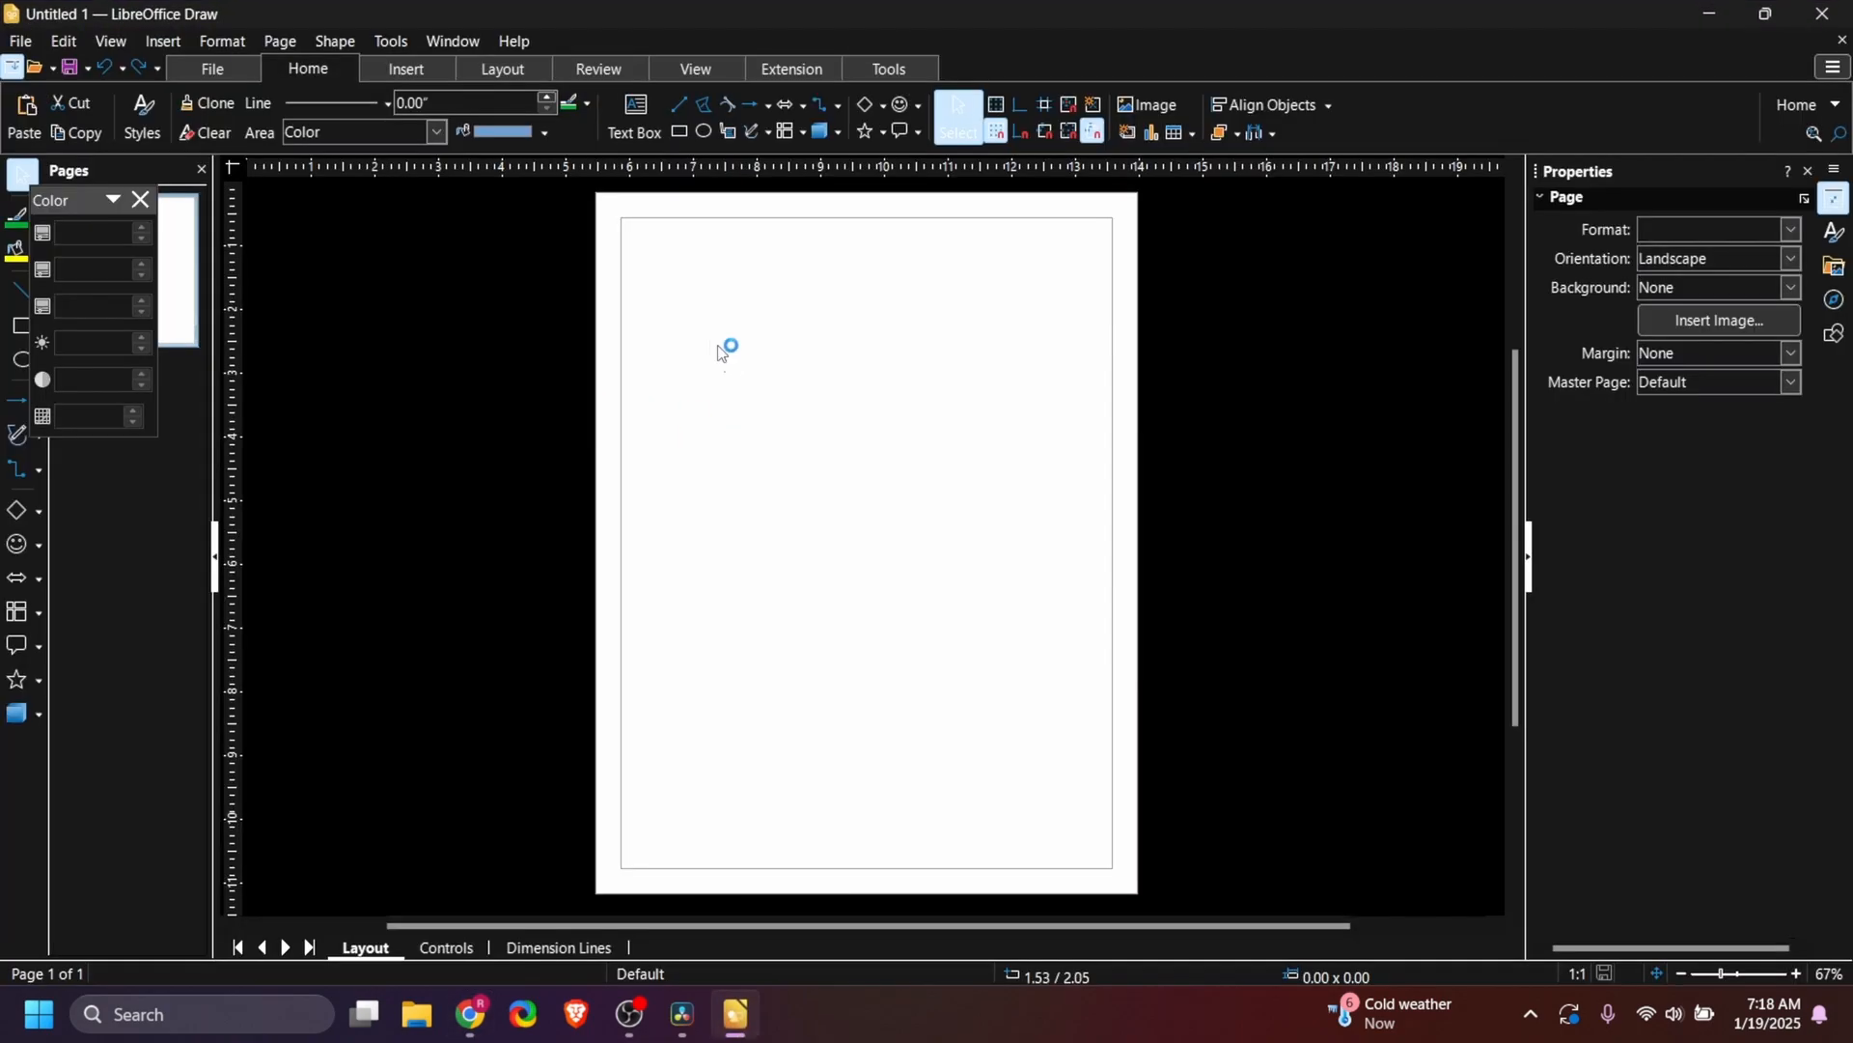
click(20, 40)
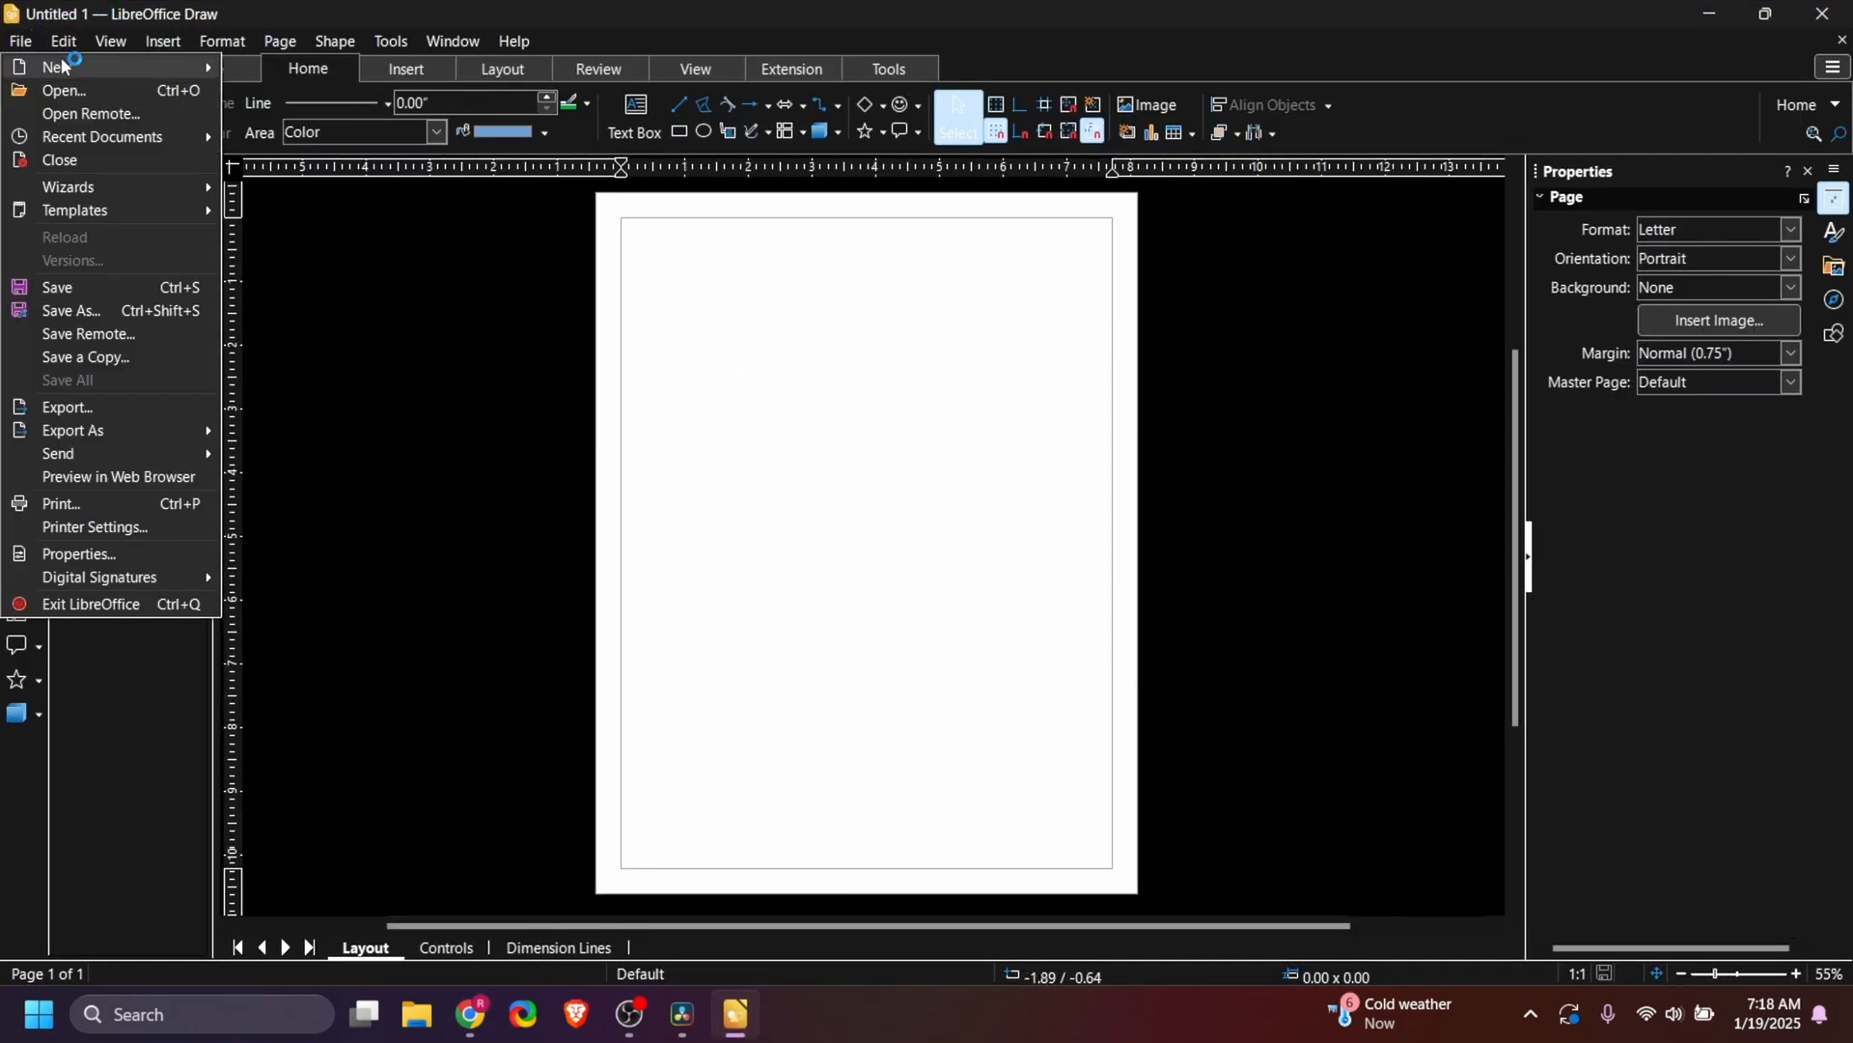
click(100, 91)
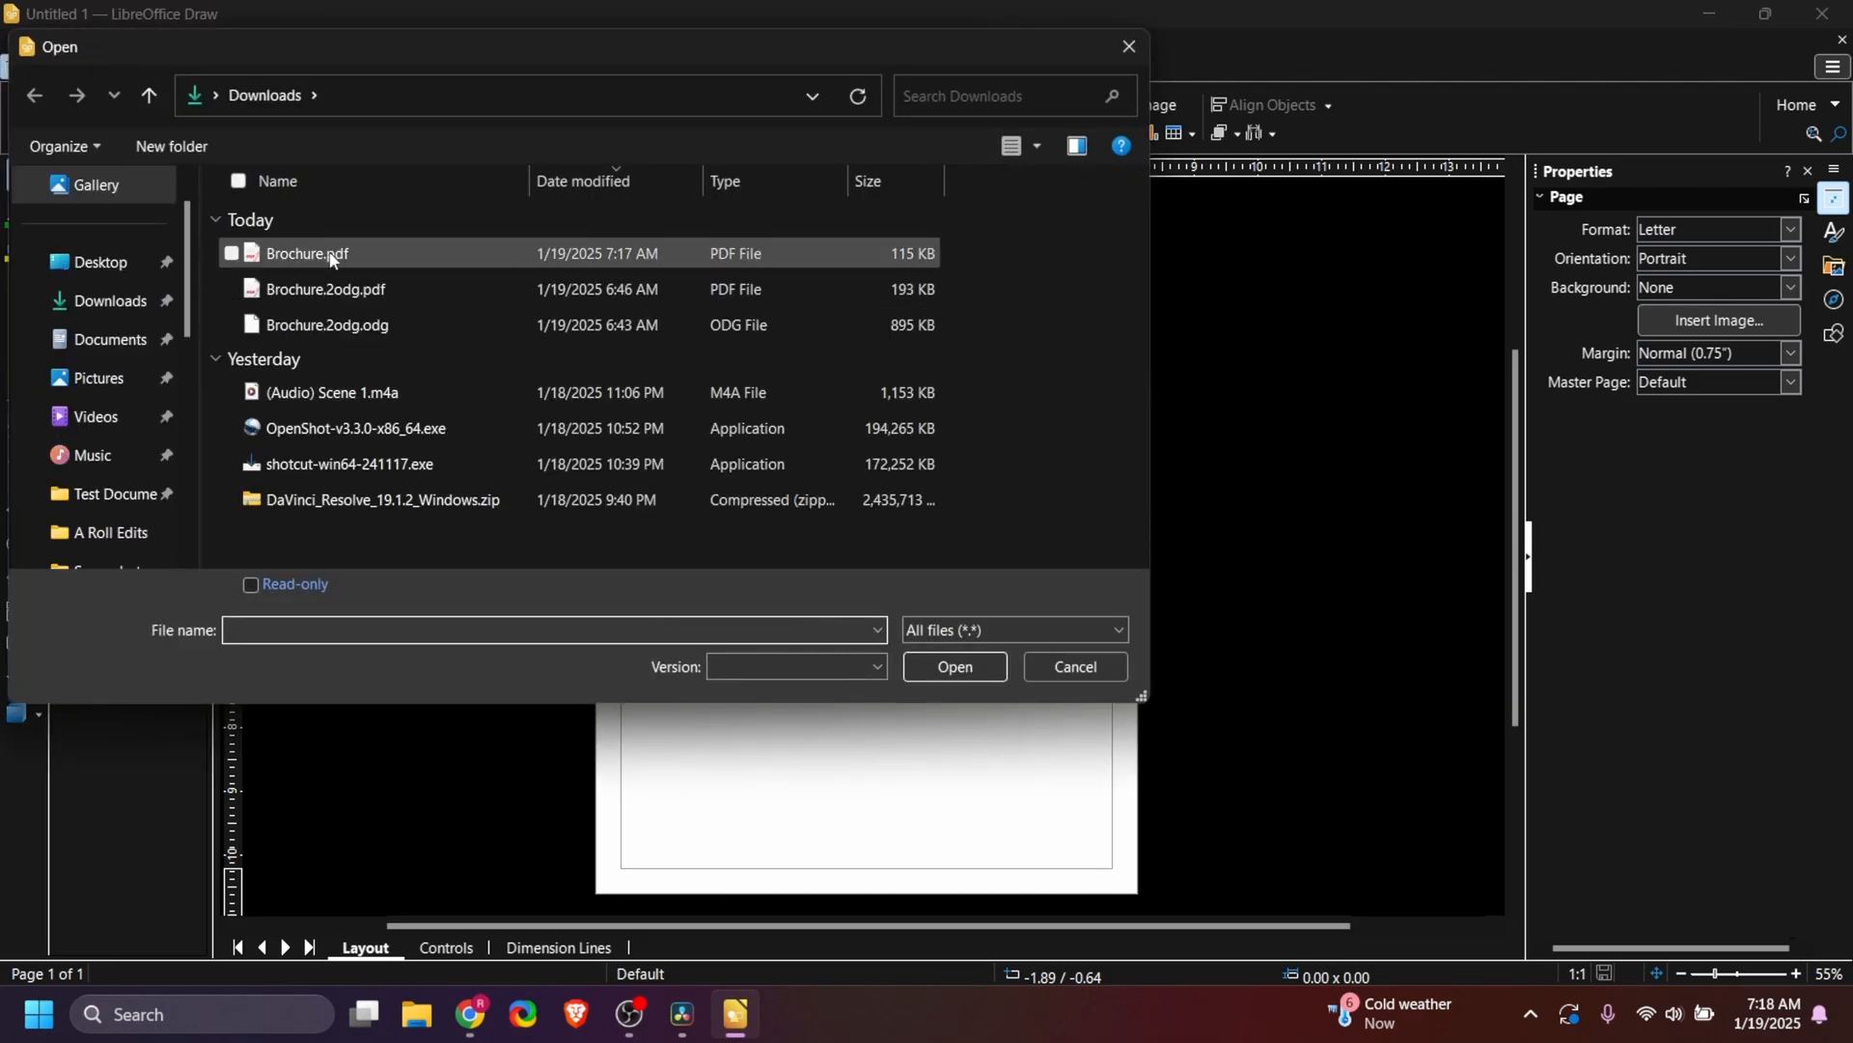
double_click(330, 256)
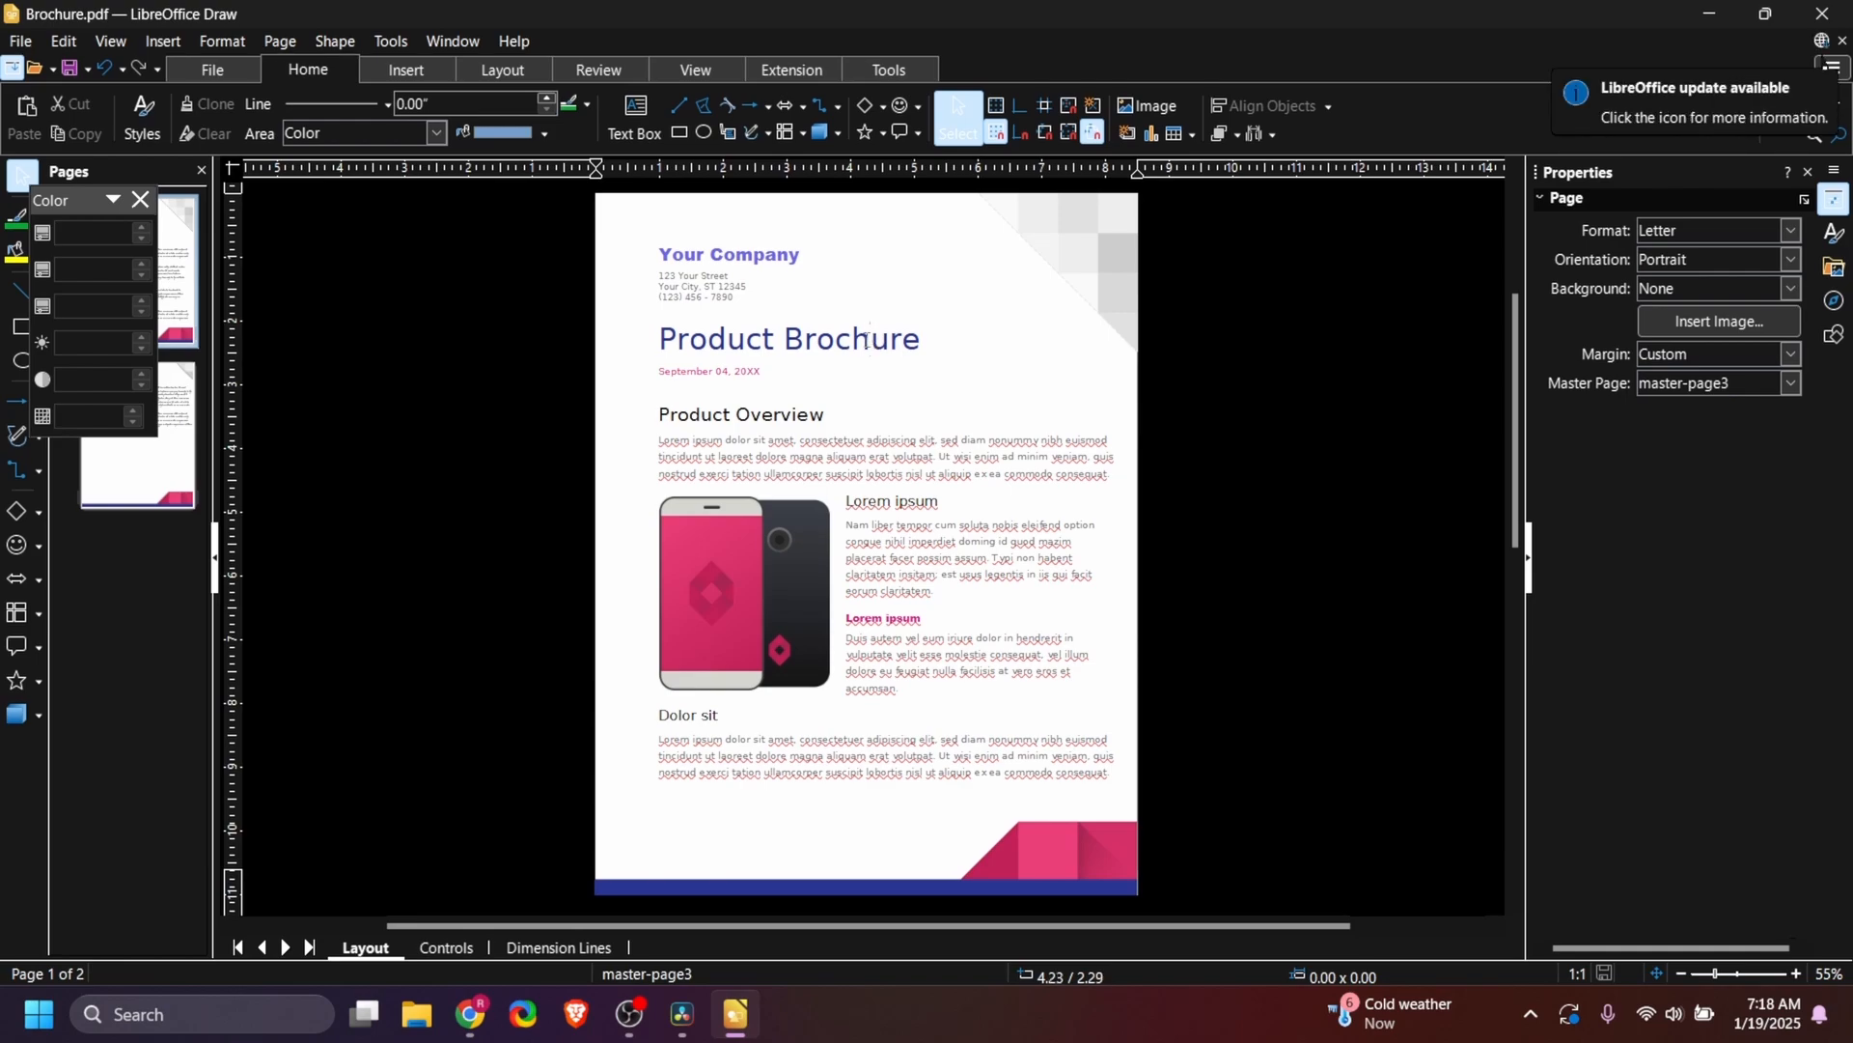
- Replace the "Product Brochure" title text on page 1 with "Ray Knows Tech"
double_click(868, 340)
key(BackSpace)
key(BackSpace)
key(BackSpace)
key(BackSpace)
key(BackSpace)
key(BackSpace)
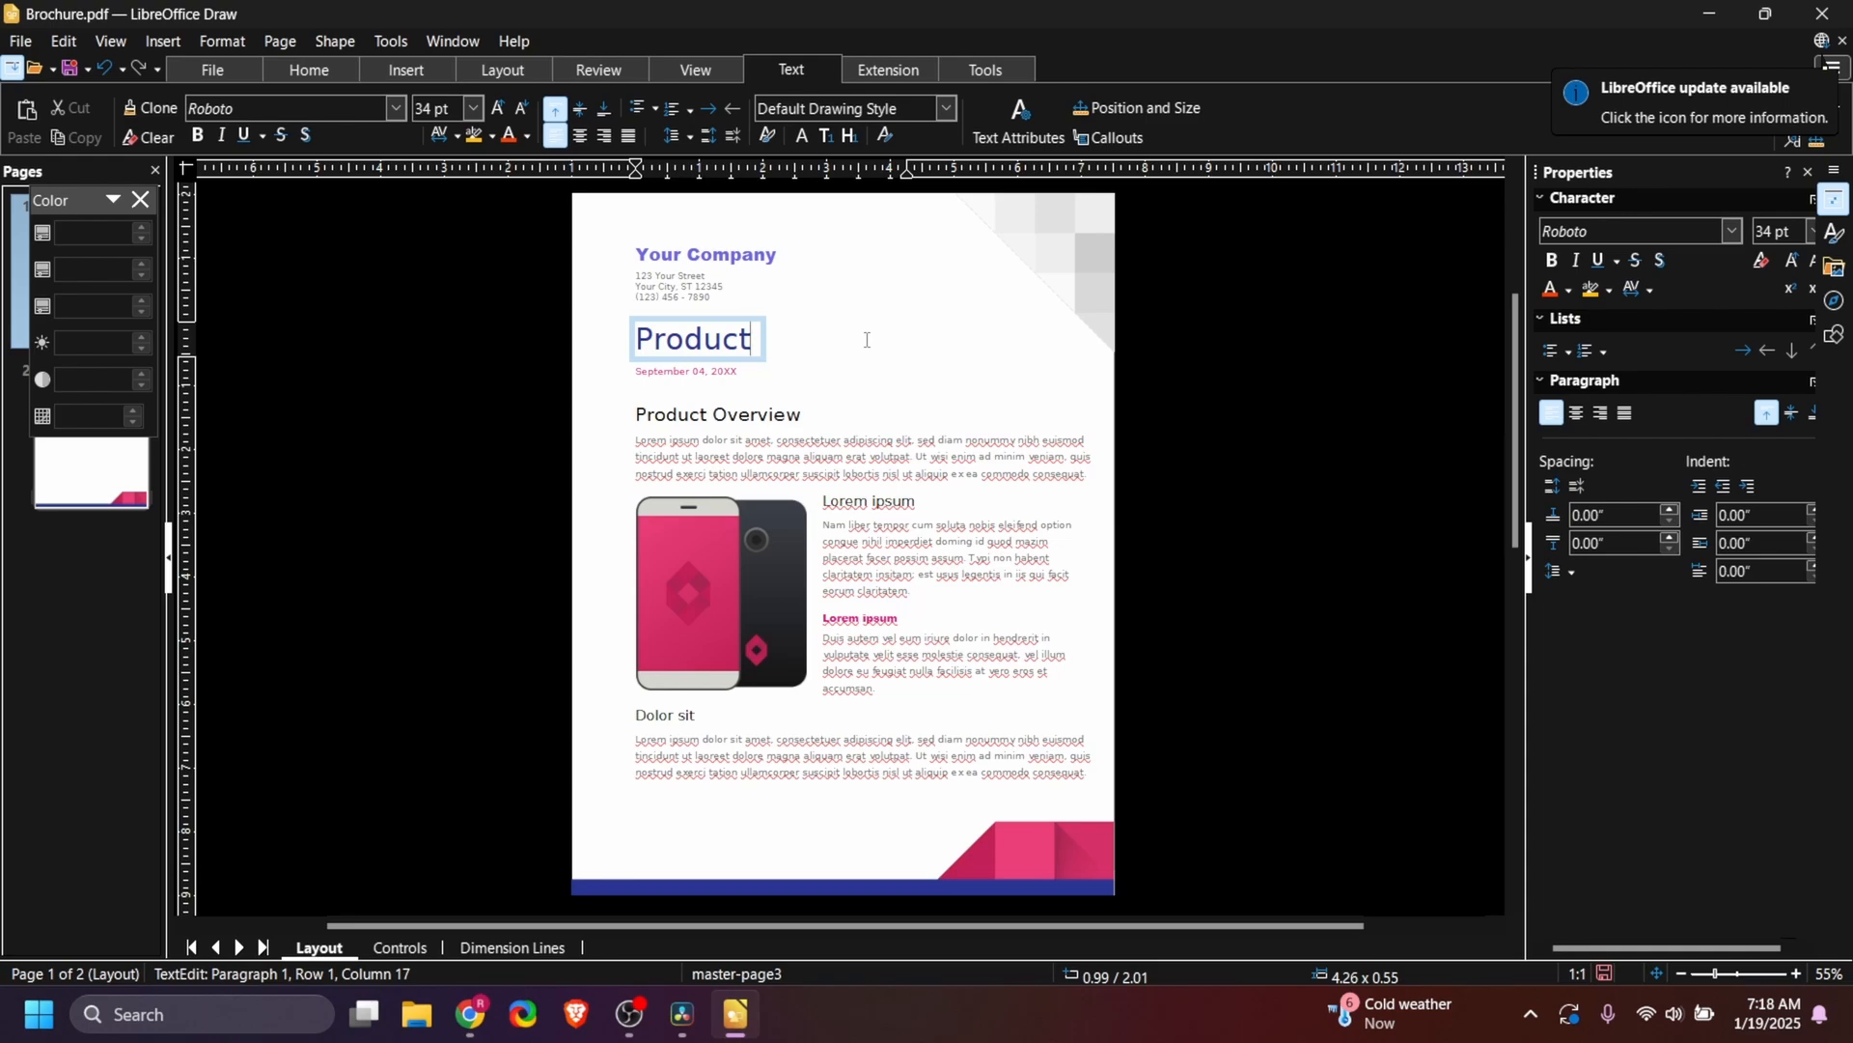
key(BackSpace)
key(BackSpace)
key(BackSpace)
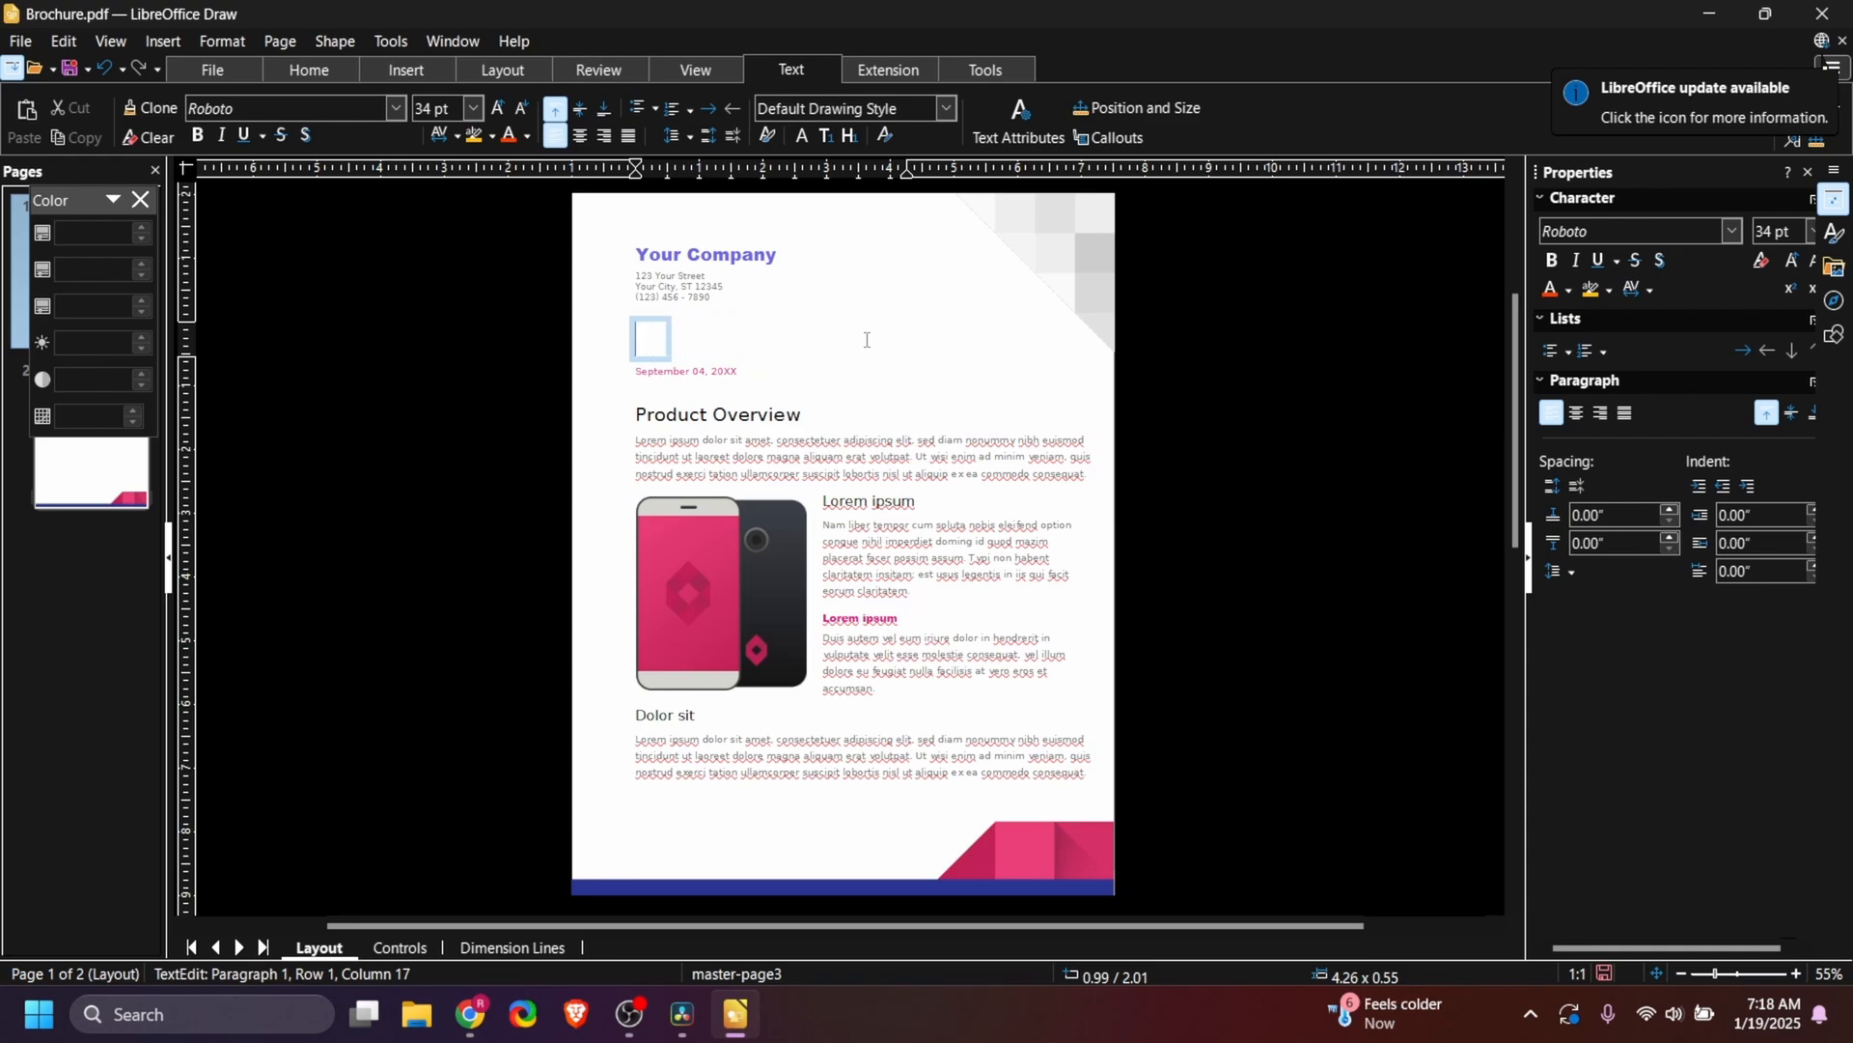
text(Ray)
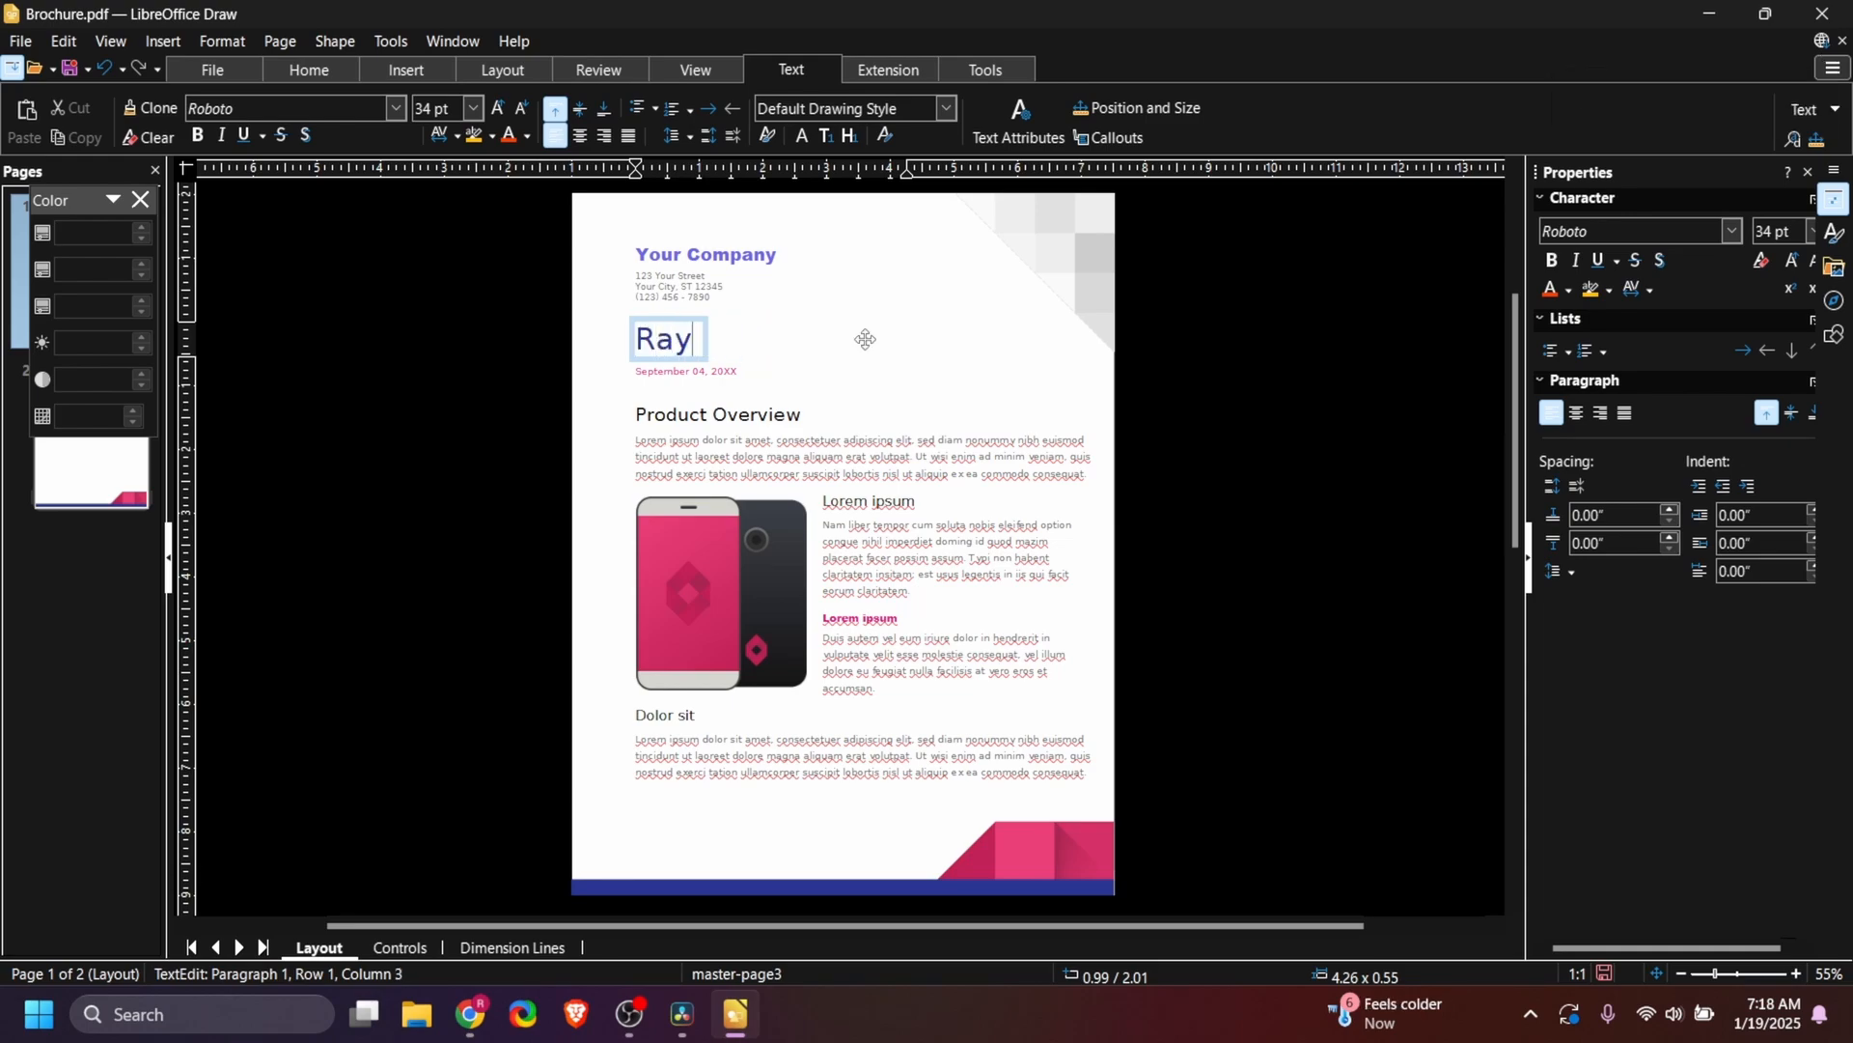
text( Knows Tech)
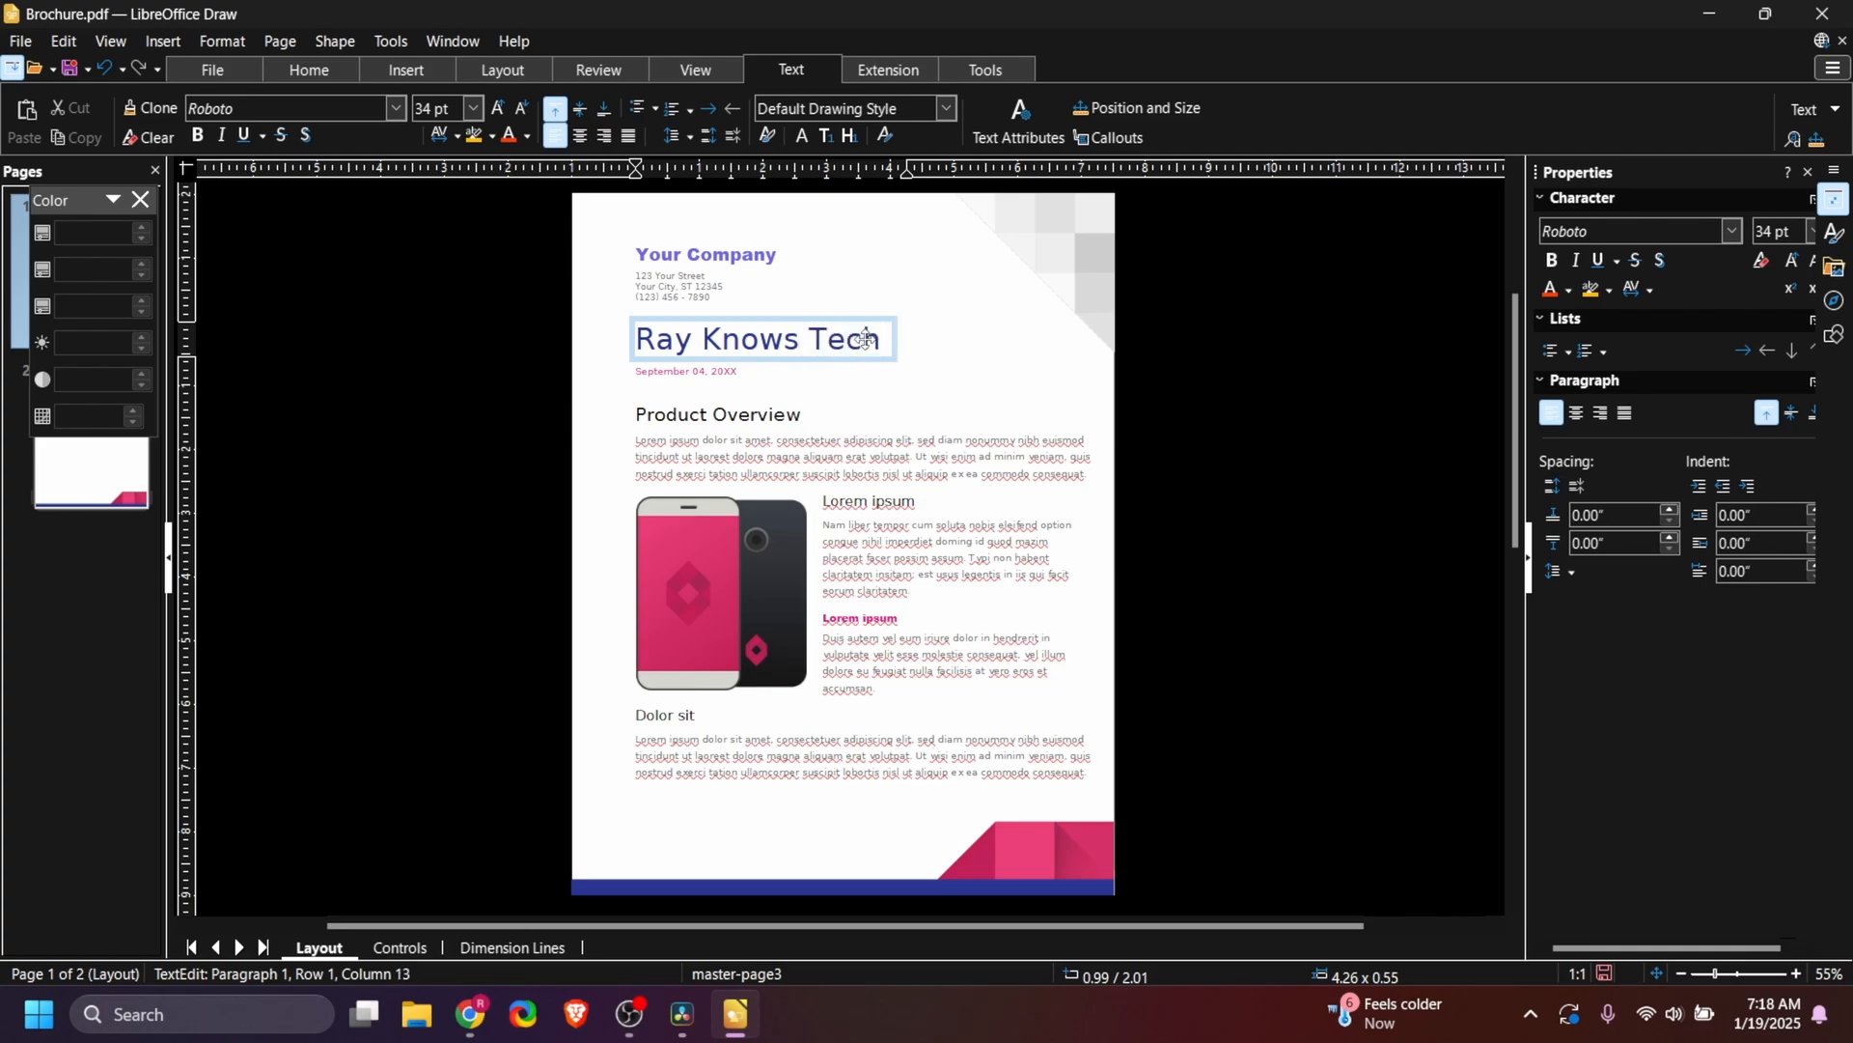
- Replace the phone picture on page 1 with the image file "ray profile new.png"
click(705, 562)
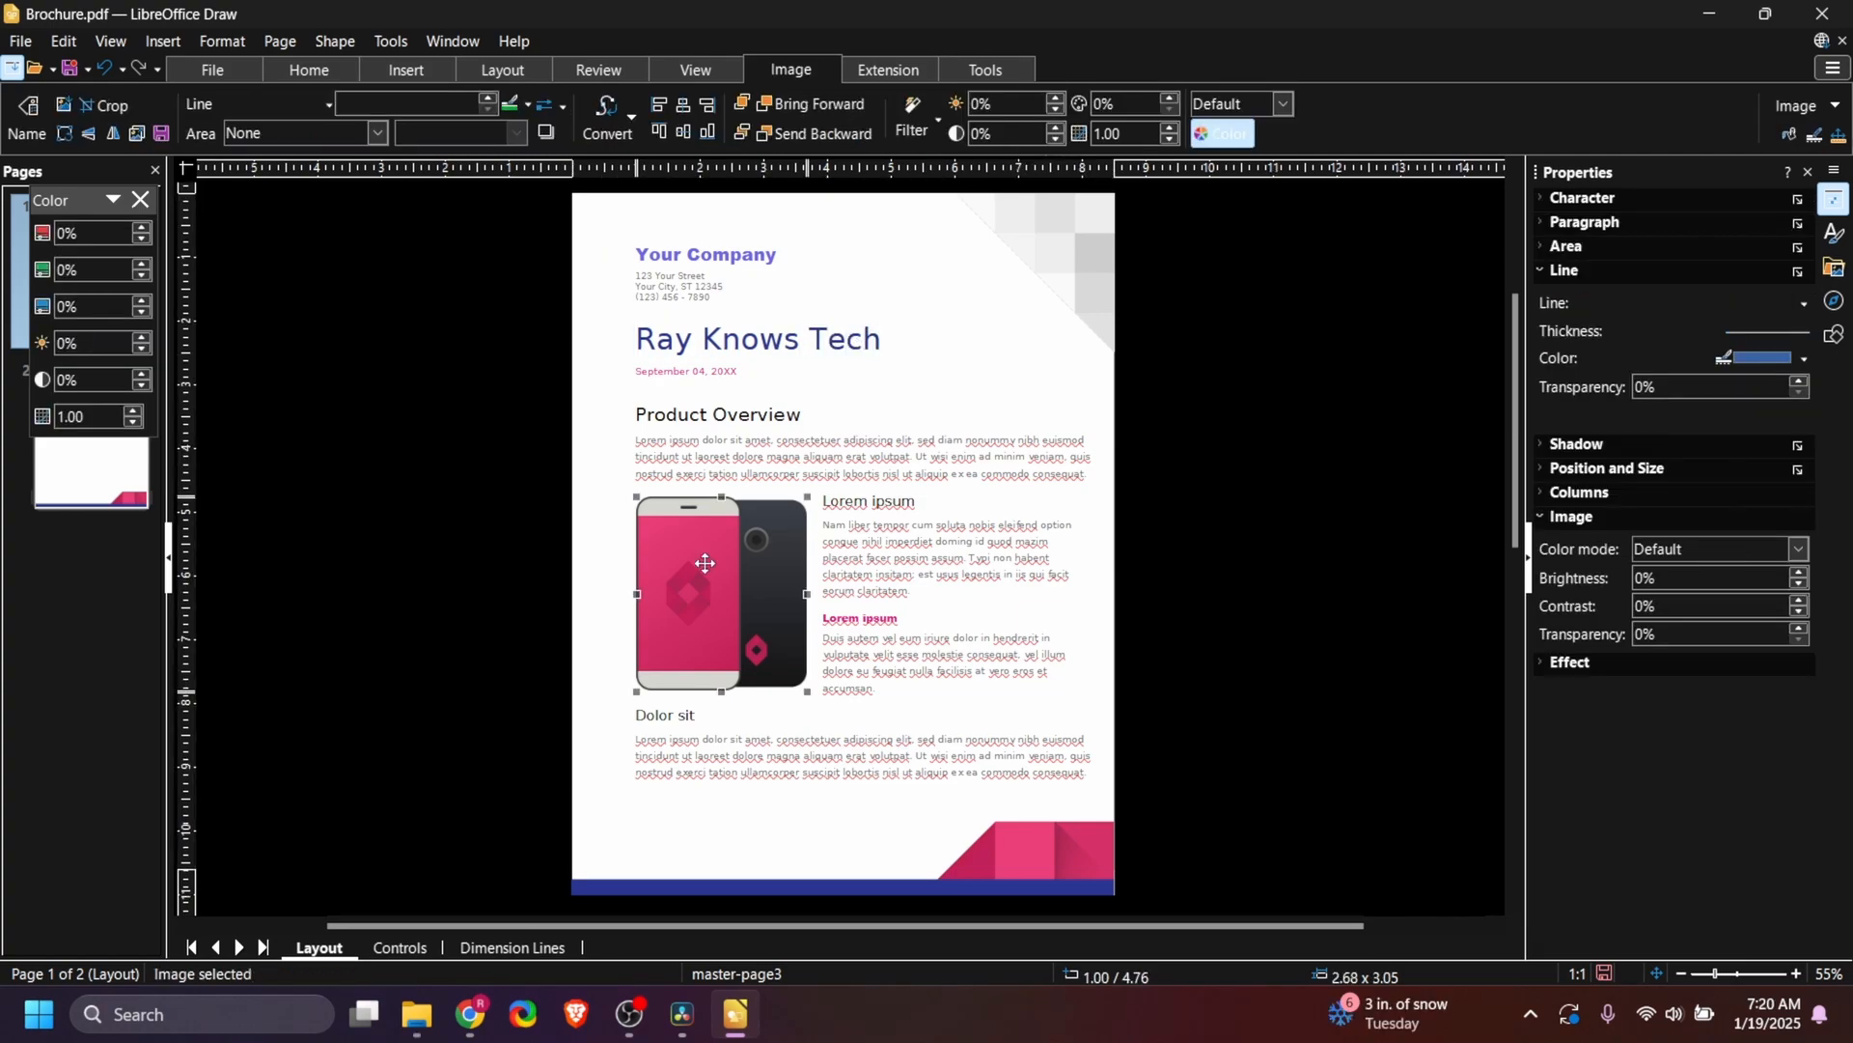
right_click(705, 563)
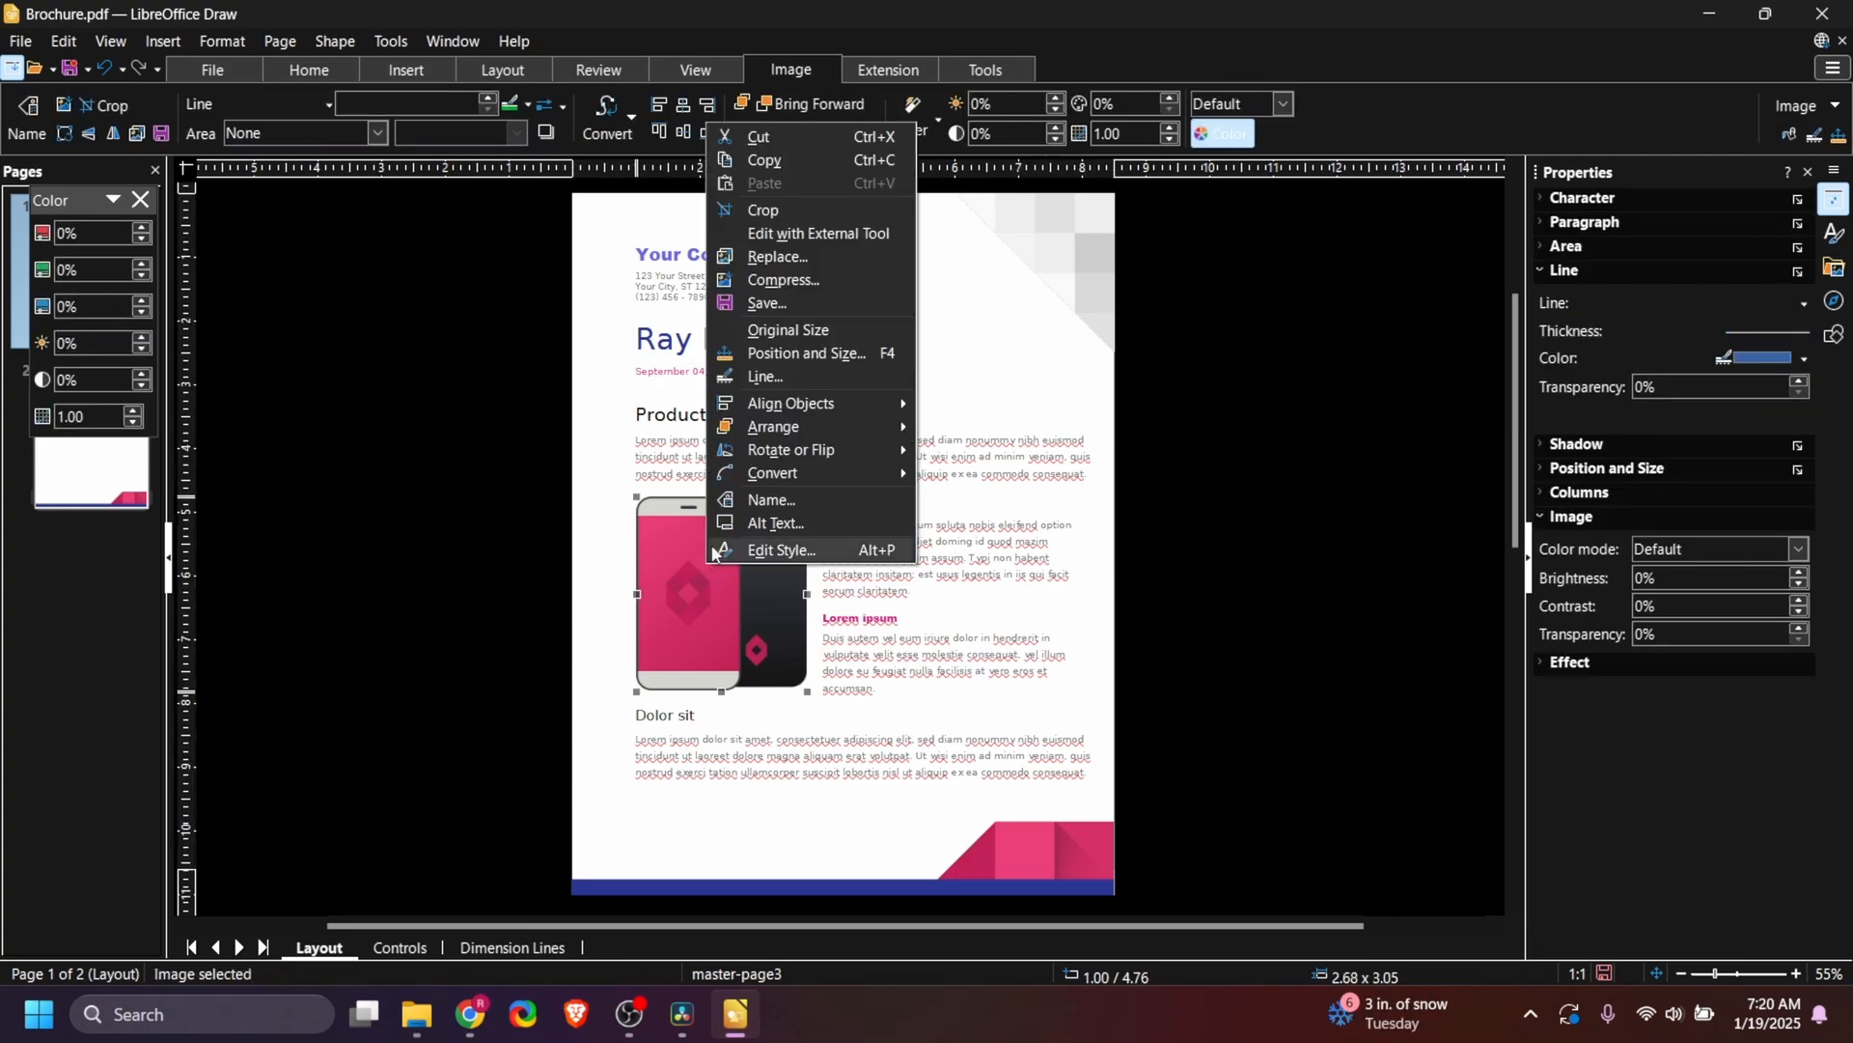
click(777, 257)
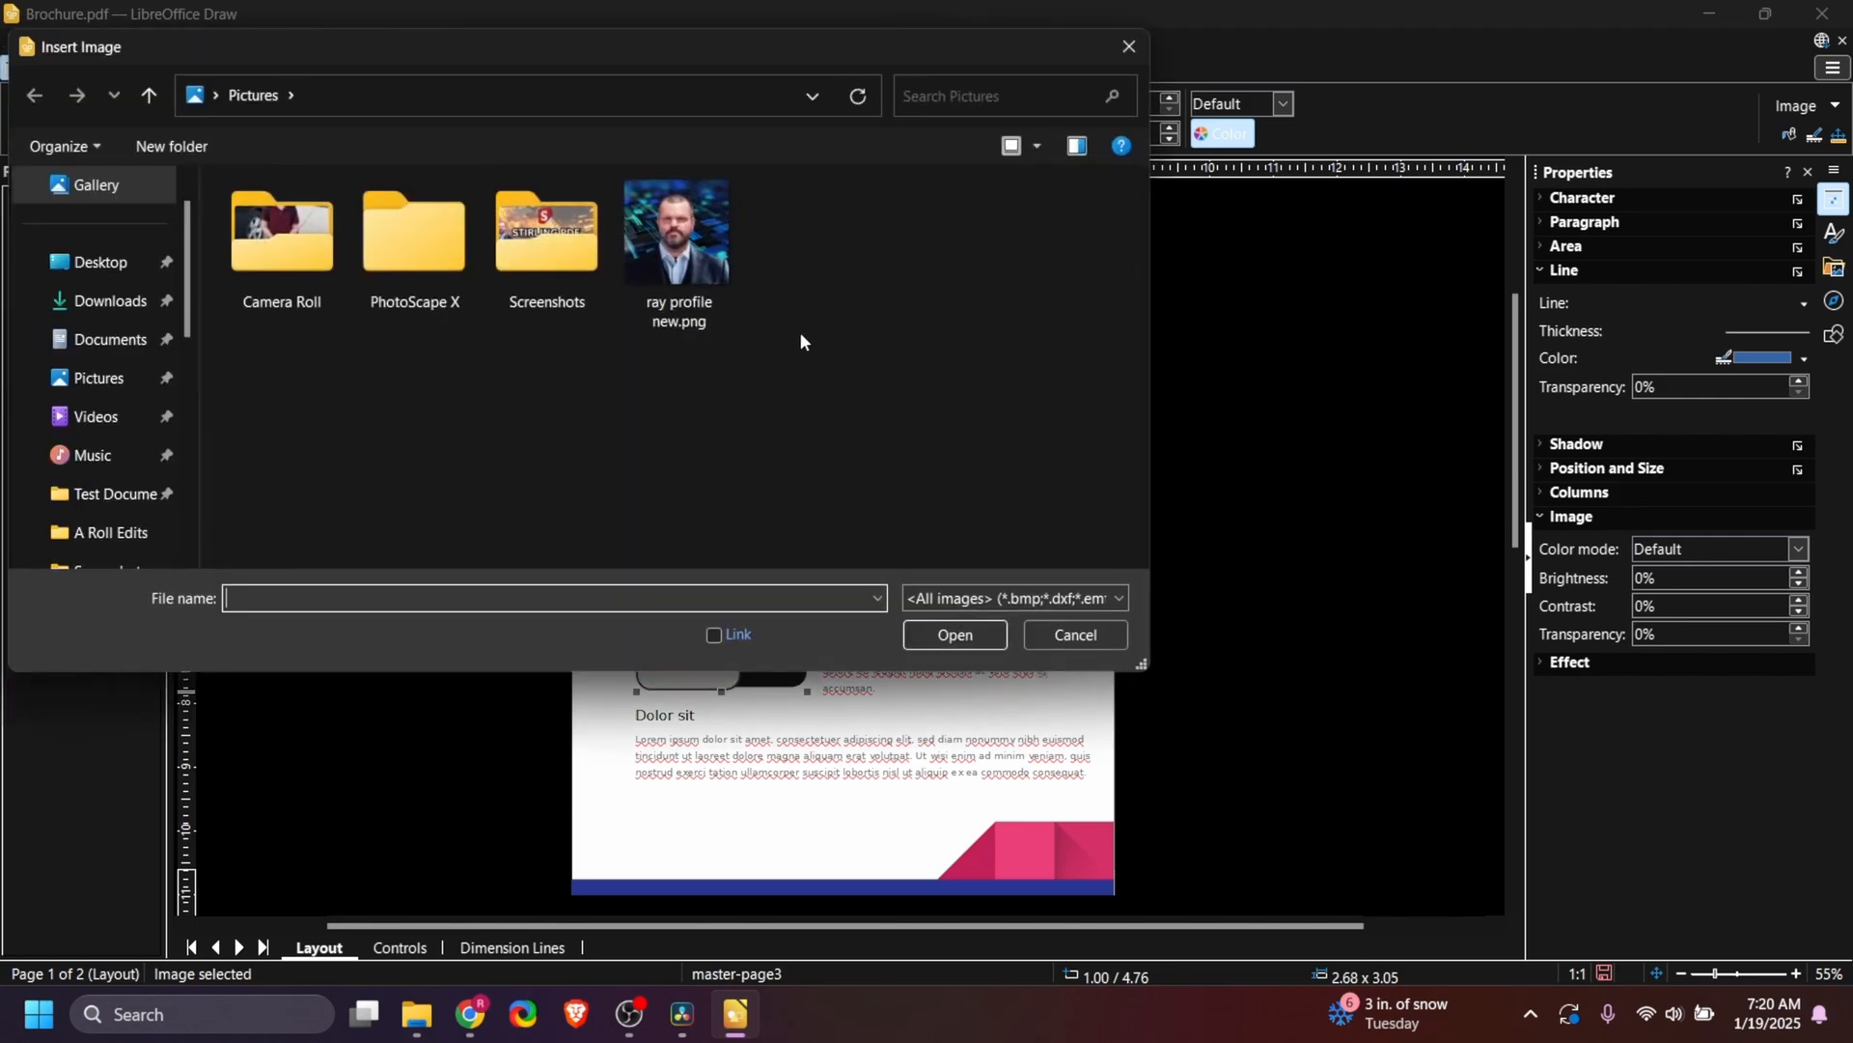
double_click(704, 261)
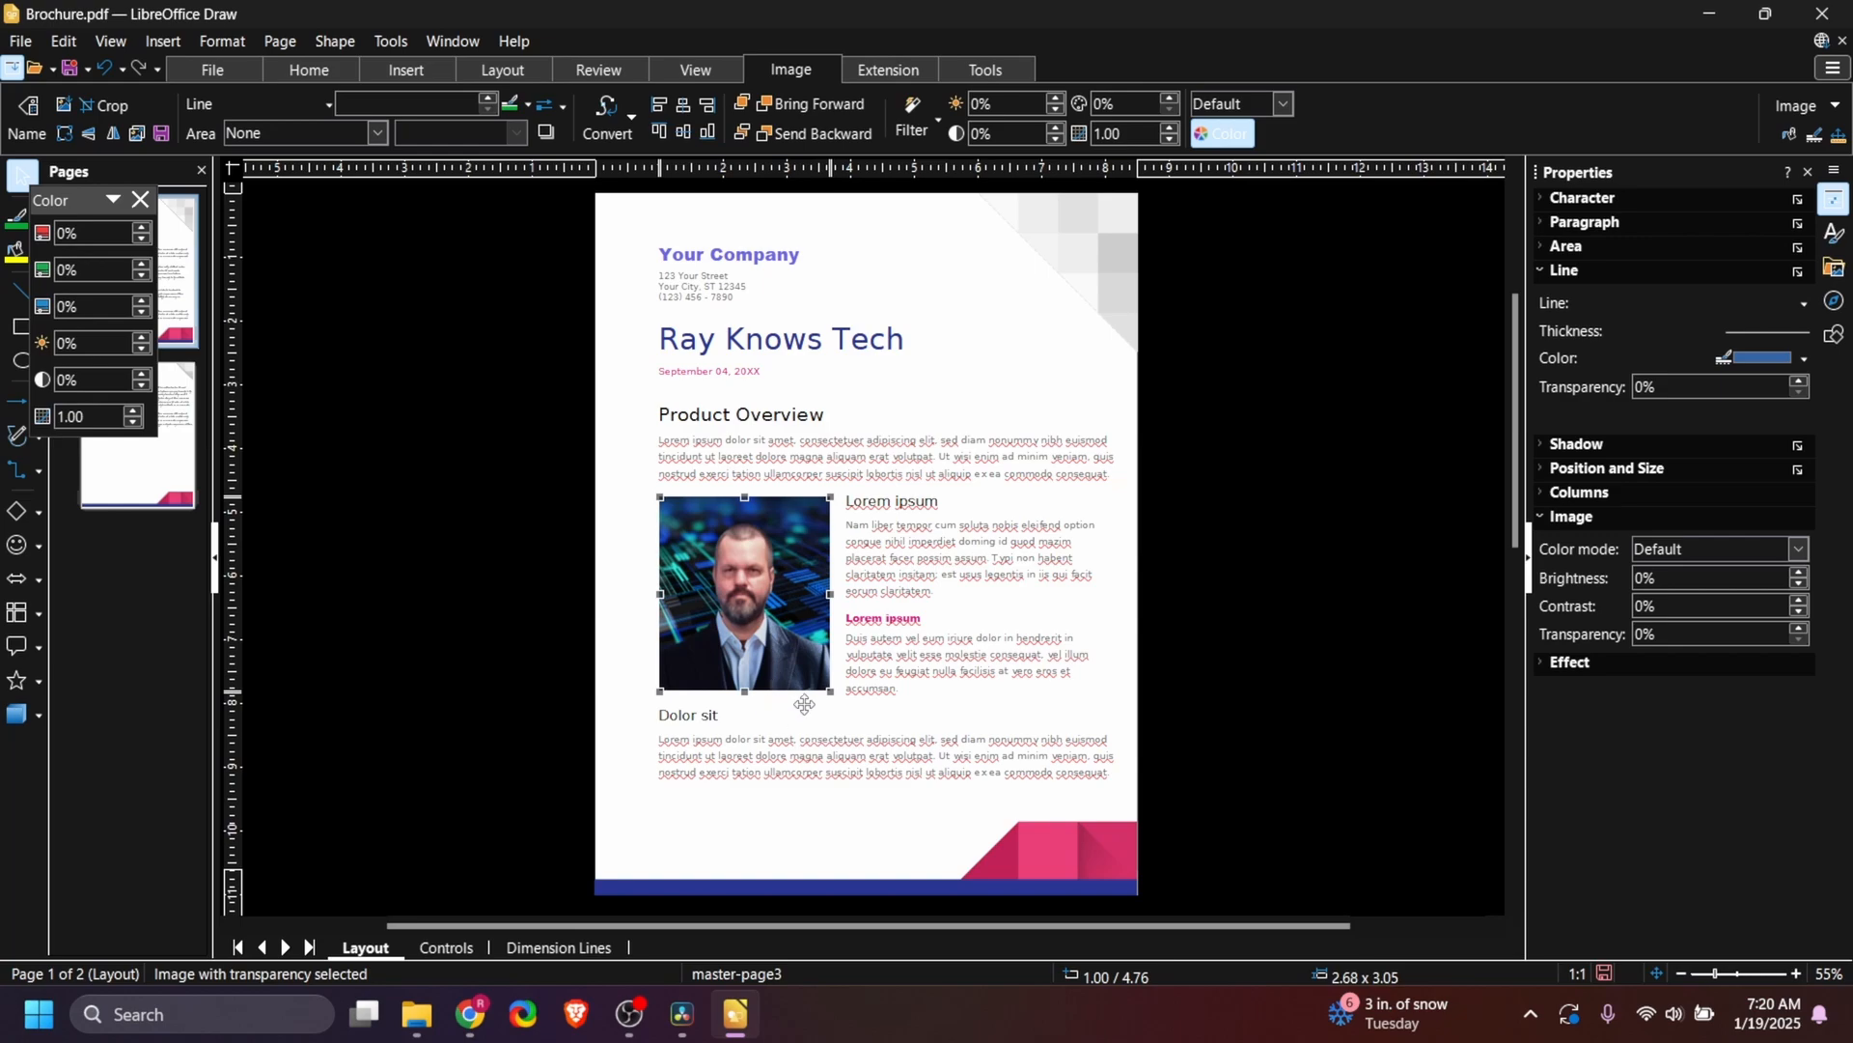
- Enlarge the portrait image to about 4.37 × 4.99 inches and move it up and left to about 0.13 / 3.51 inches
drag(830, 691, 938, 814)
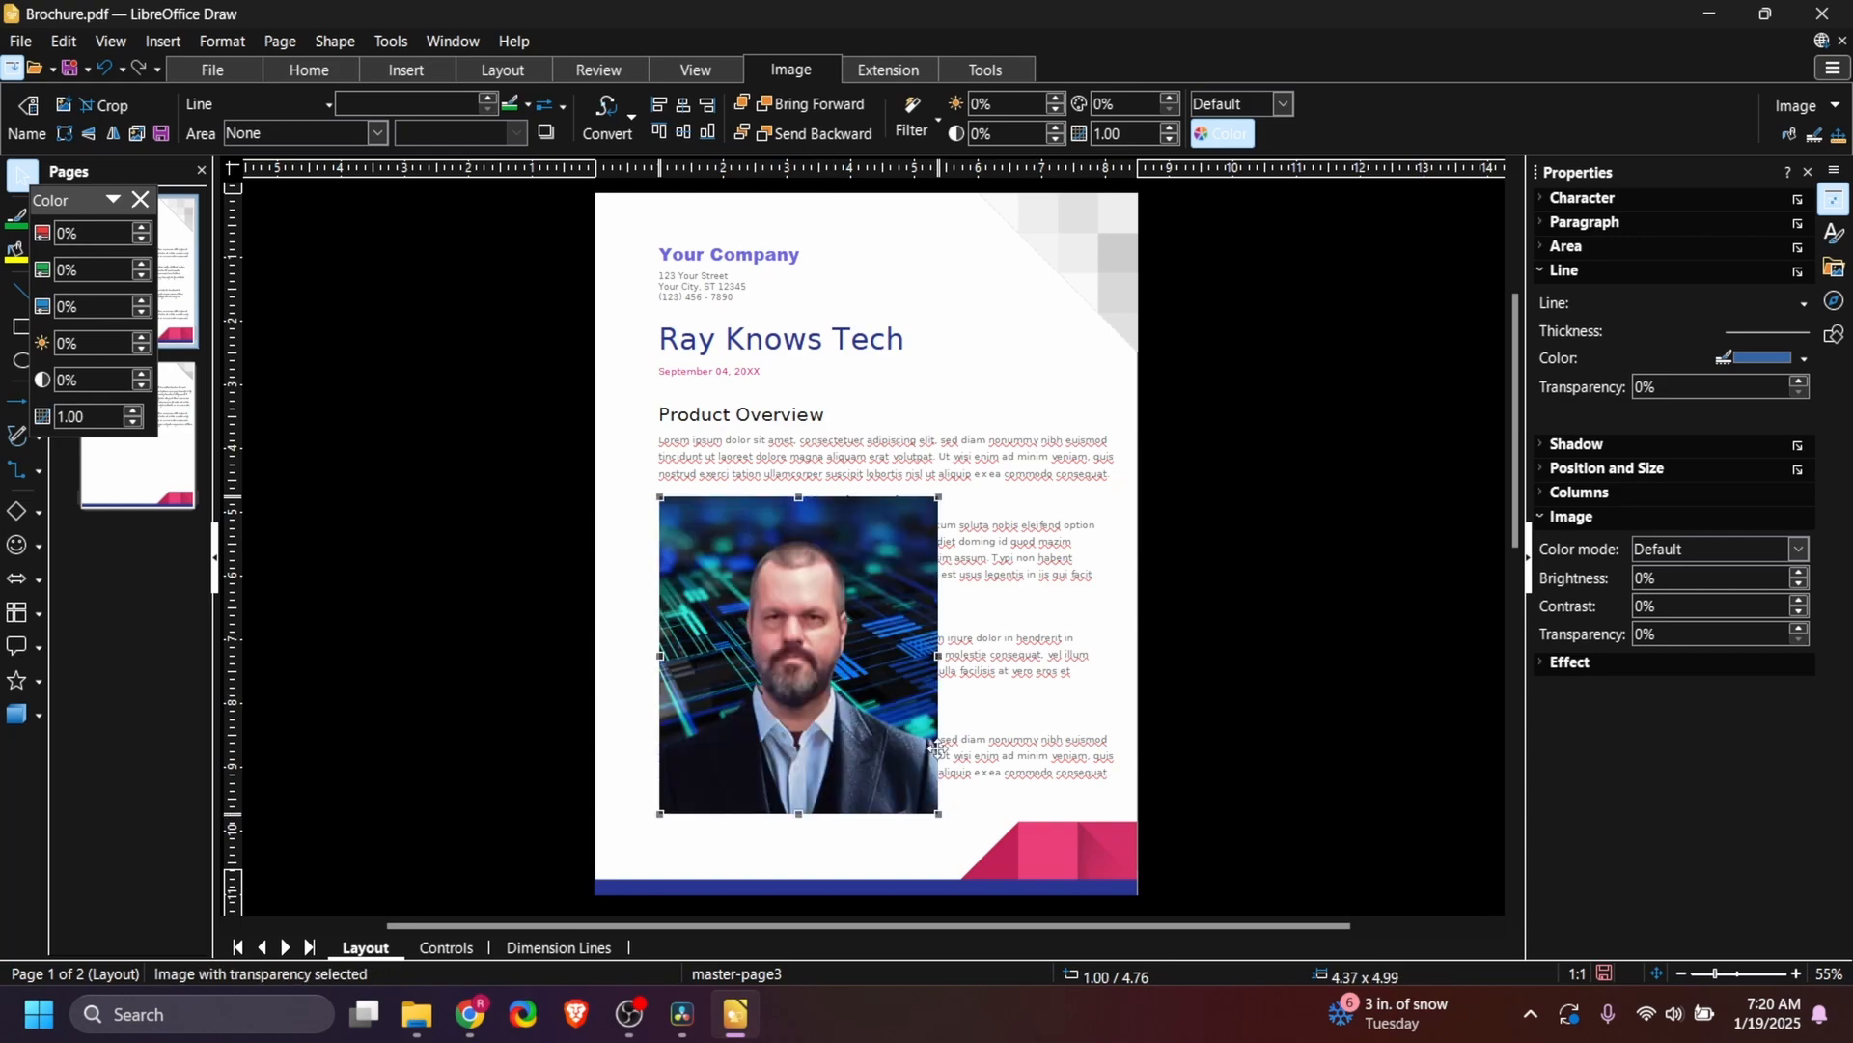
drag(825, 617, 770, 538)
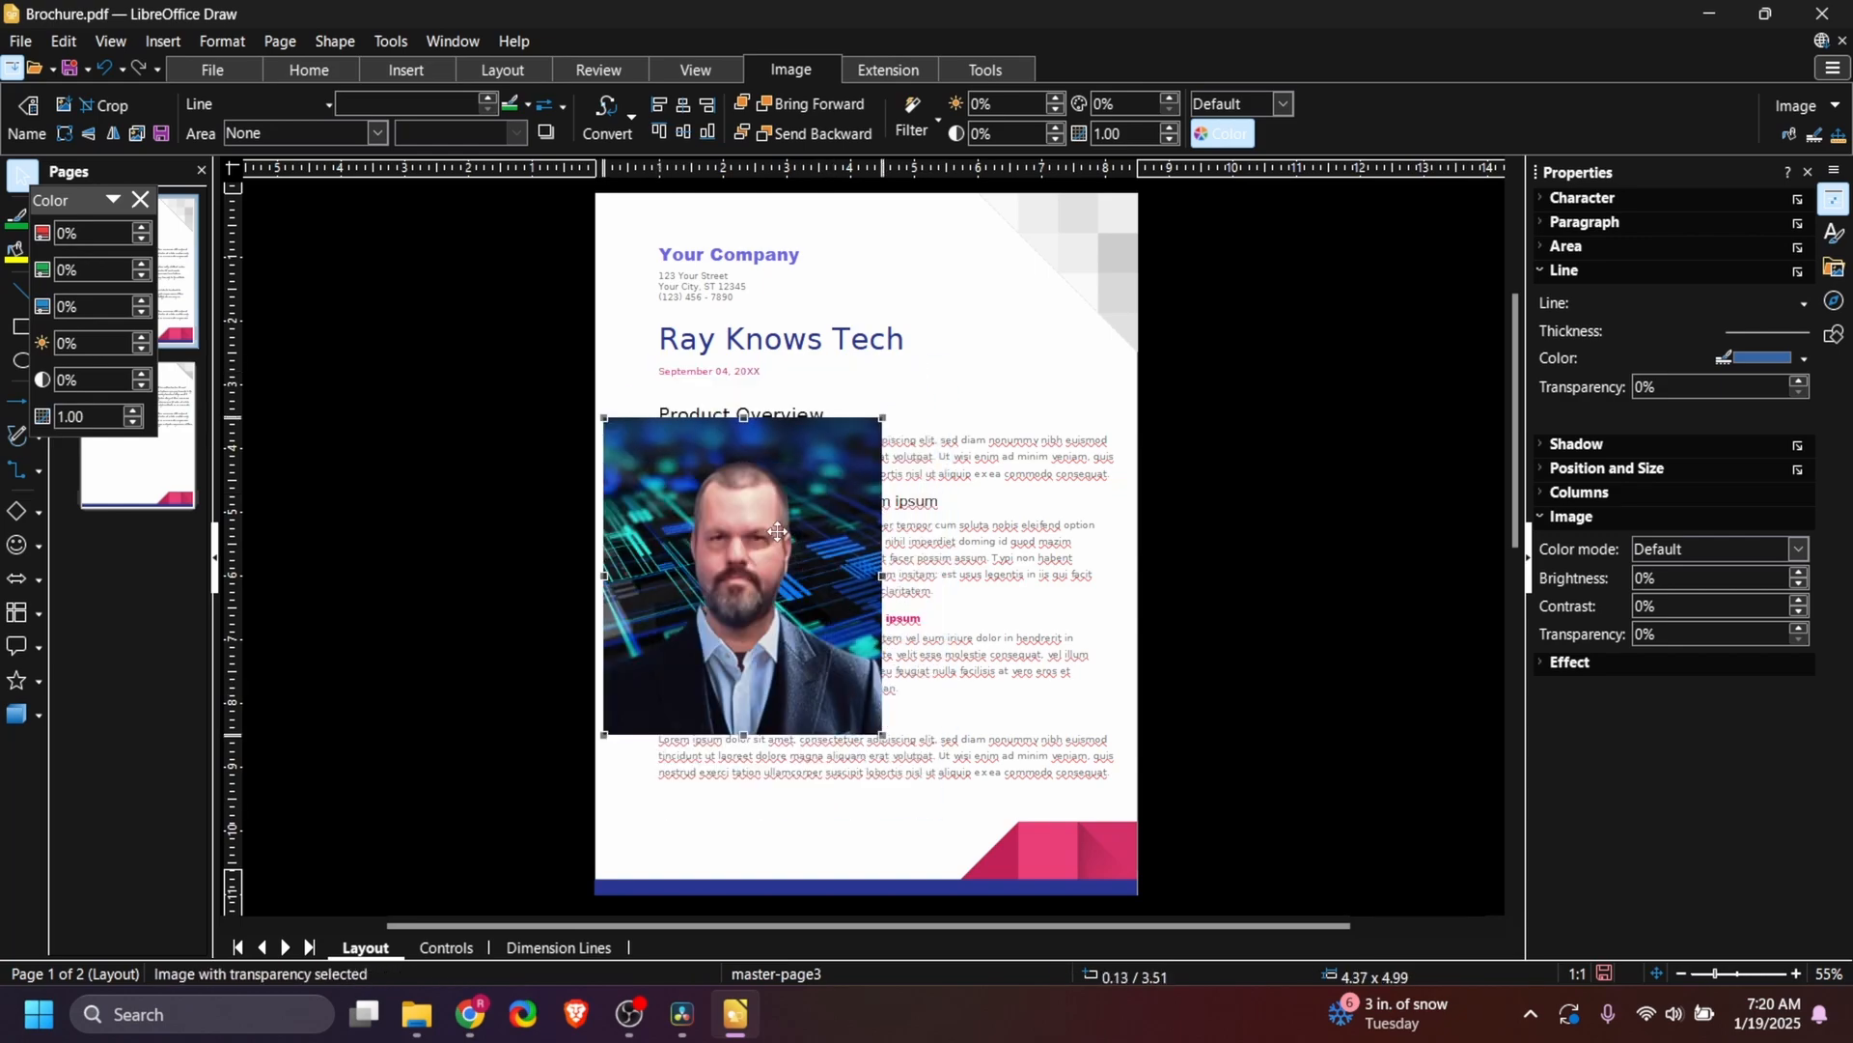
- Change the font color of the word "Tech" in the title to yellow
click(852, 331)
double_click(853, 331)
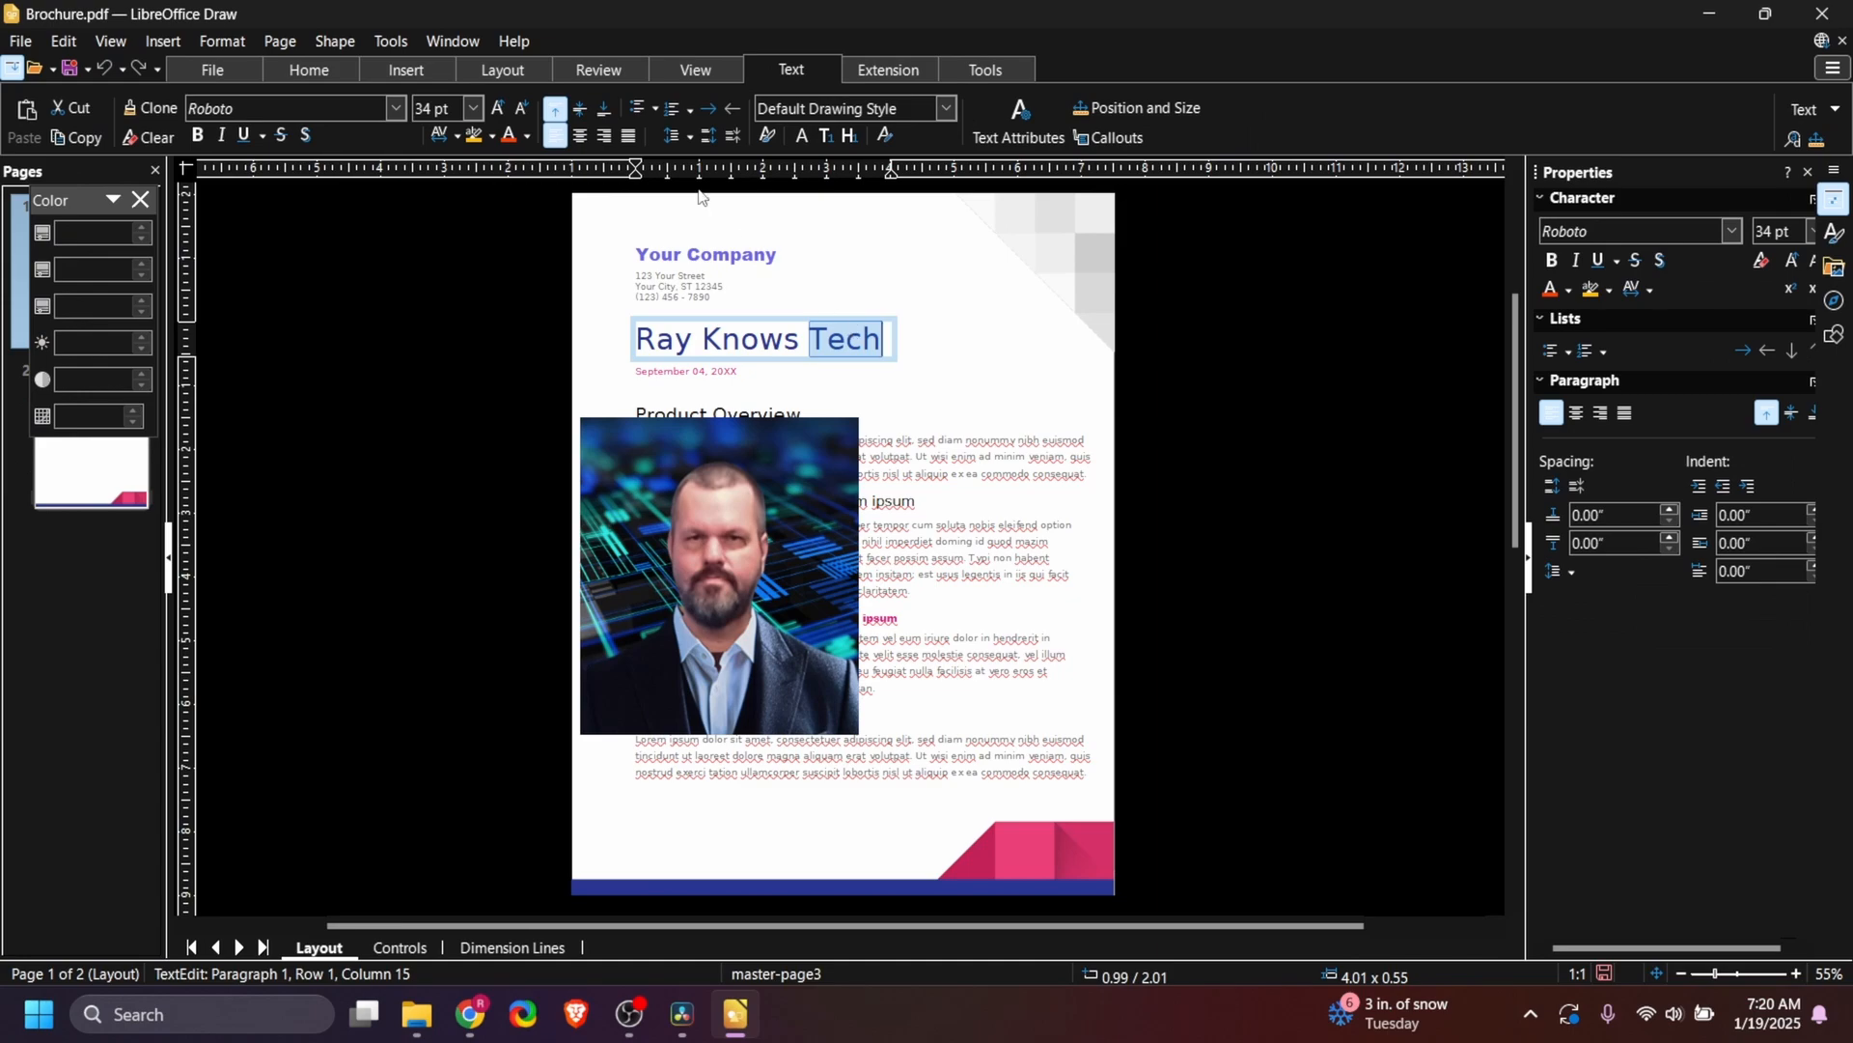
click(527, 136)
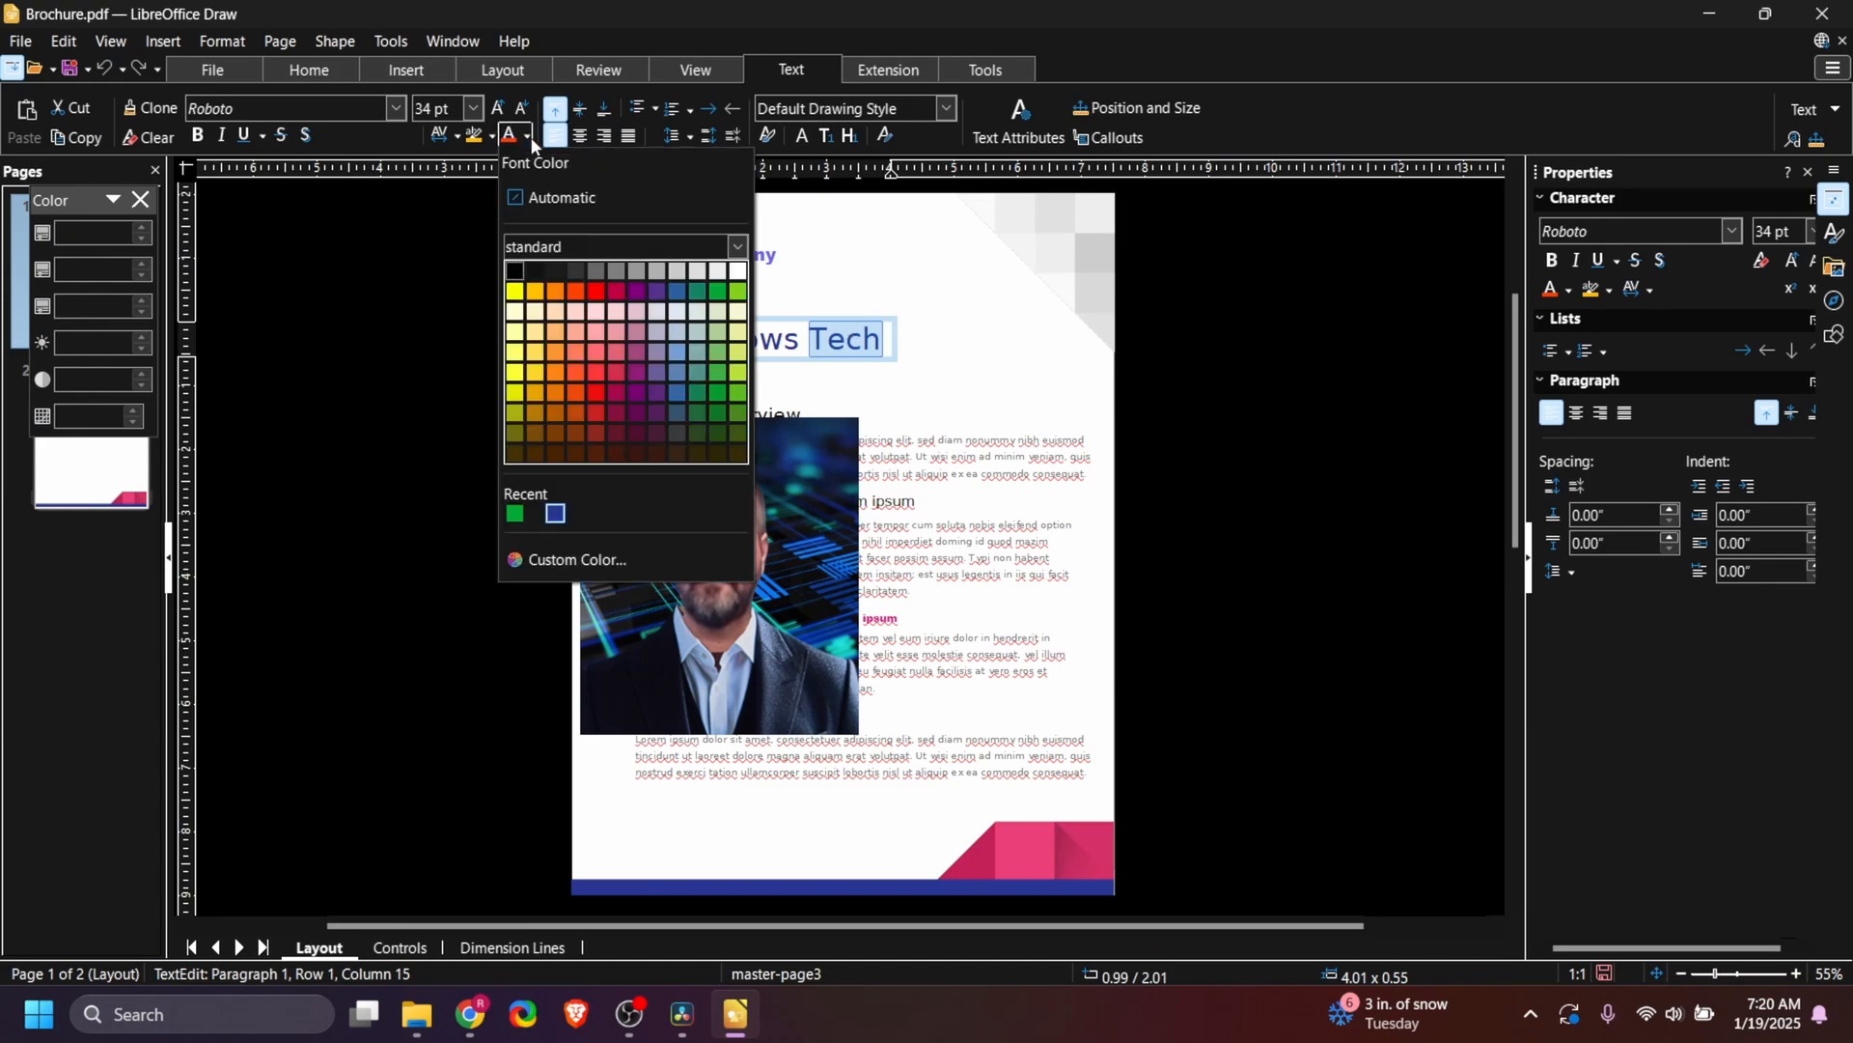
click(514, 291)
click(961, 427)
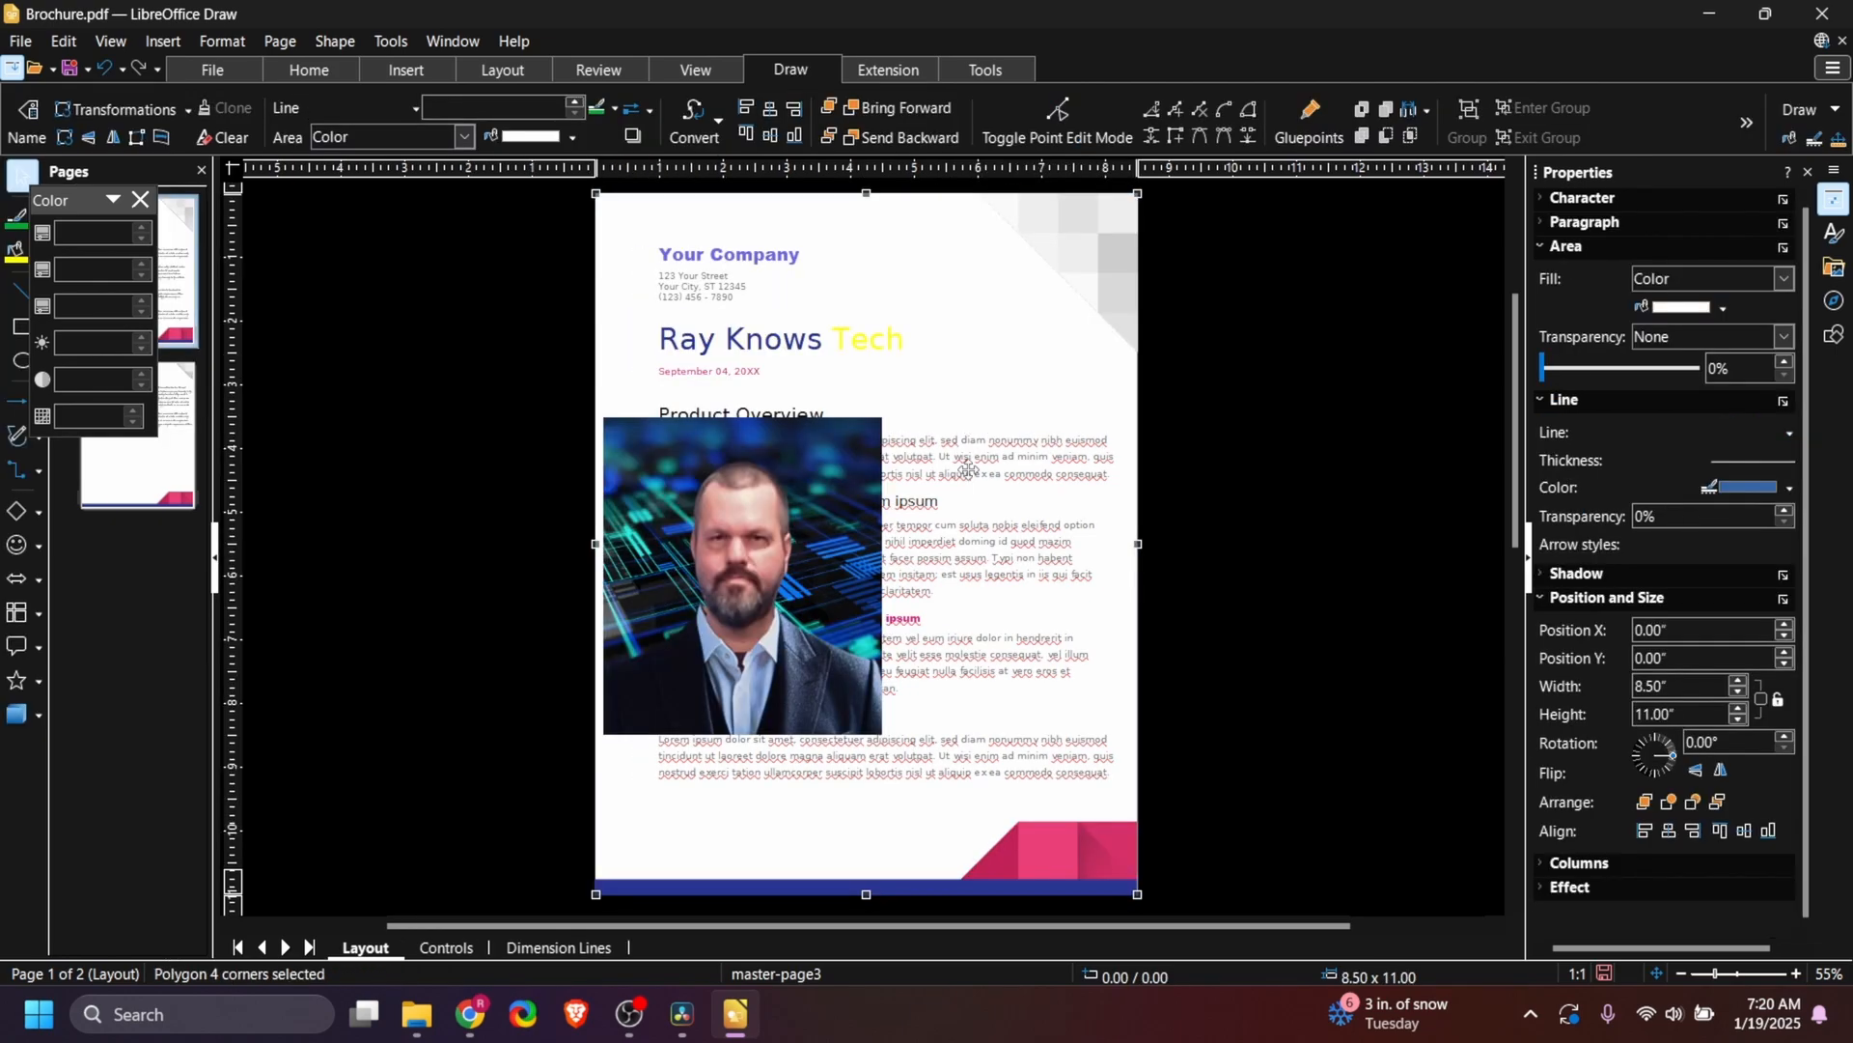
- Export the edited brochure as a PDF using the Export as PDF command
scroll(1031, 542, down, 2)
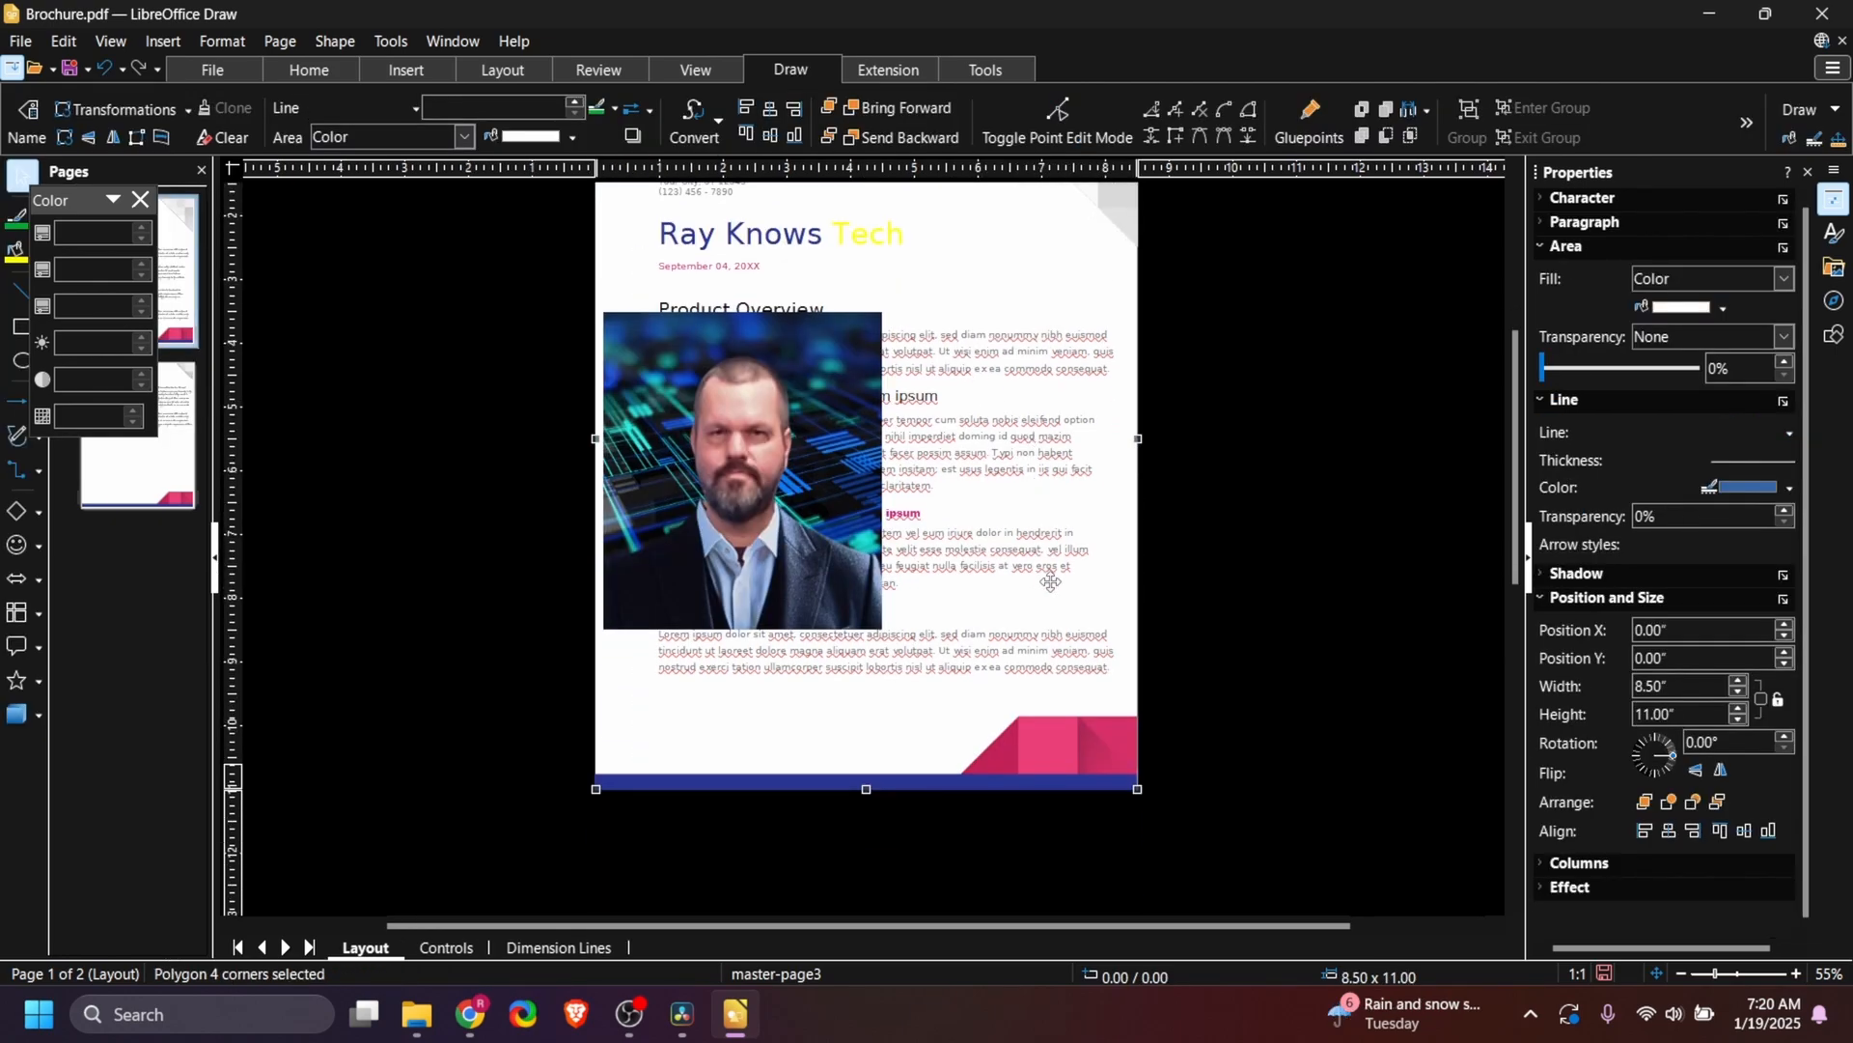
scroll(1048, 576, up, 2)
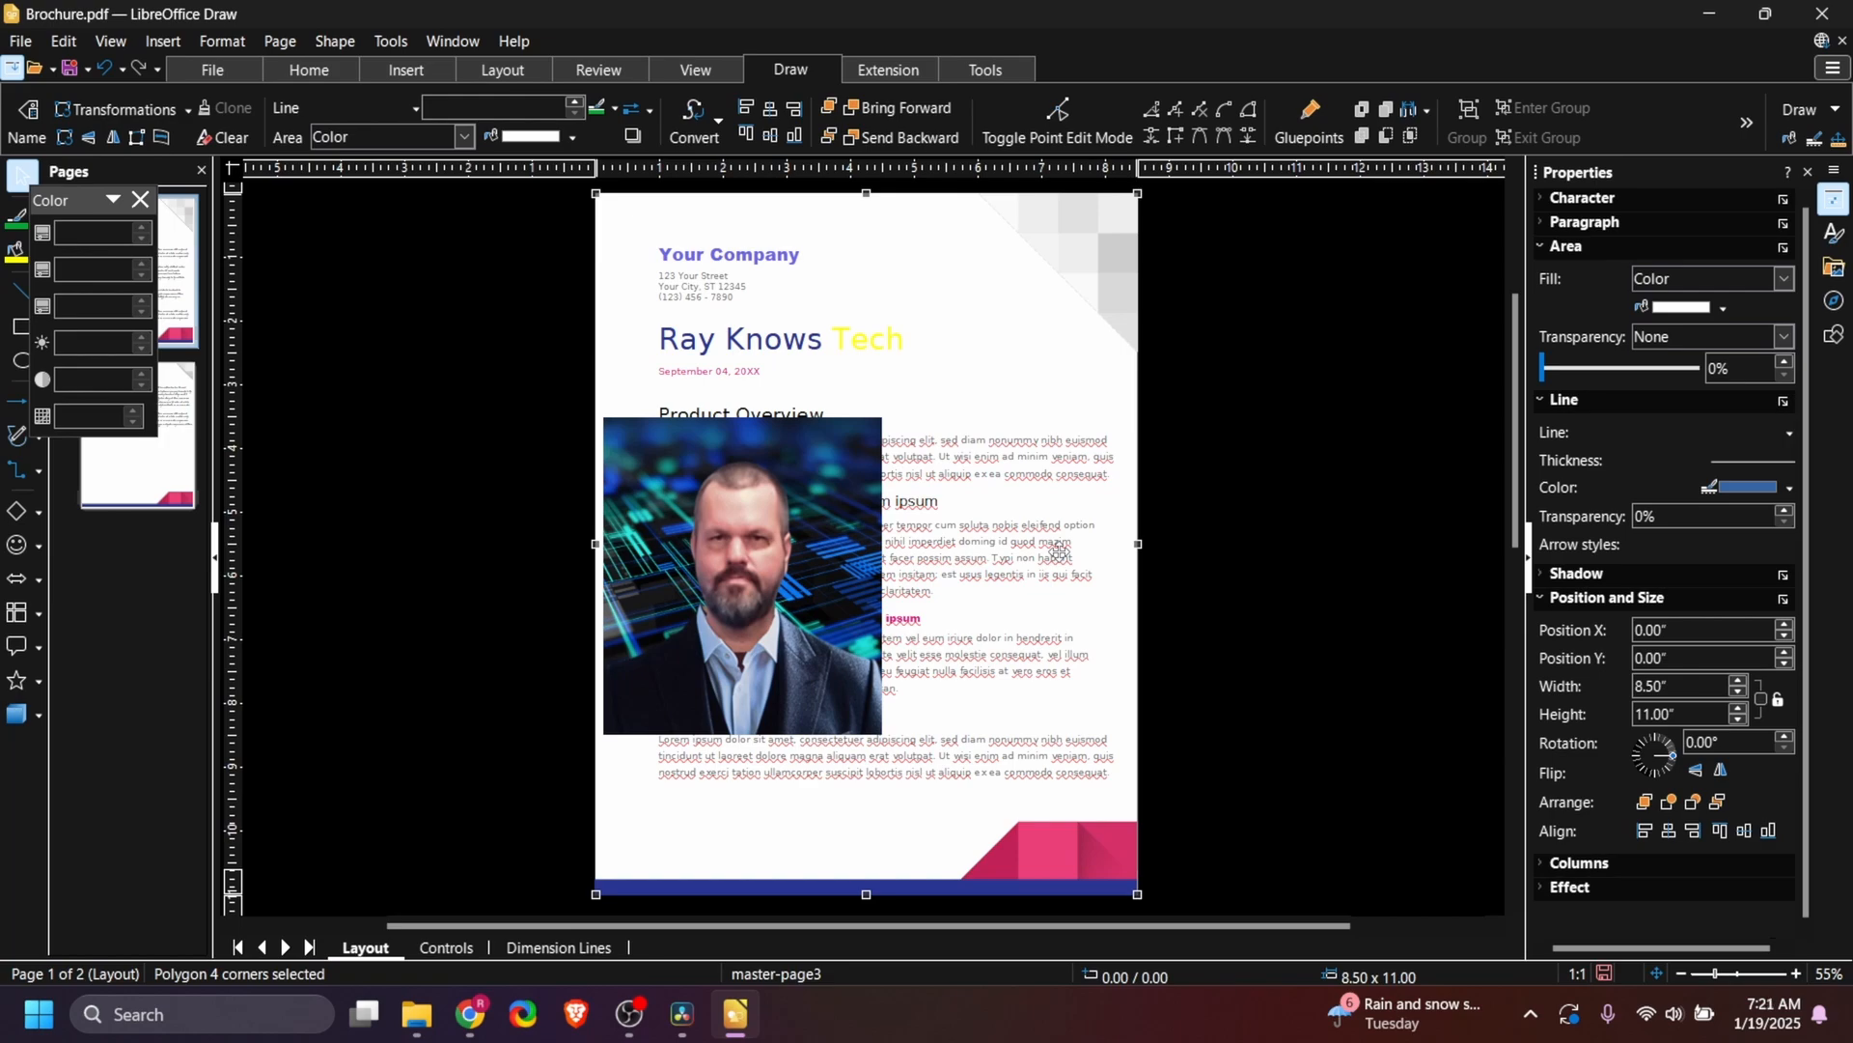
click(20, 38)
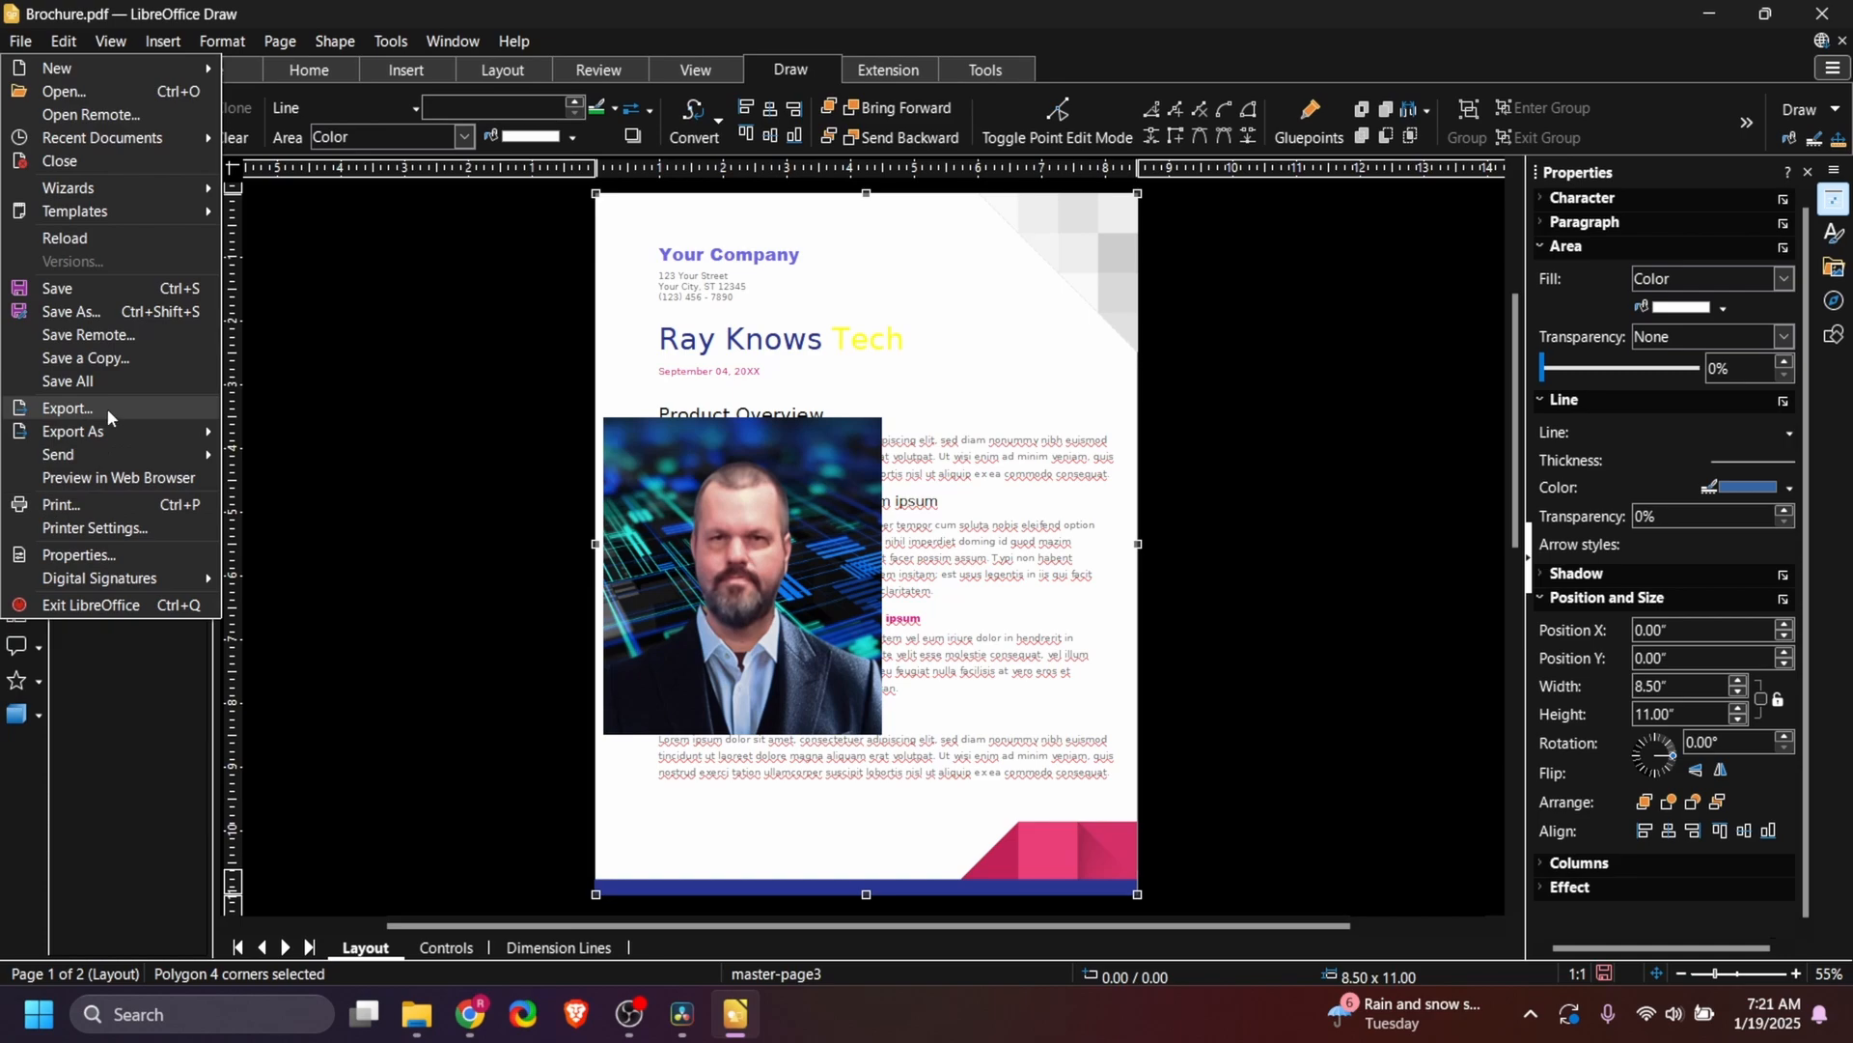
mouse_move(111, 429)
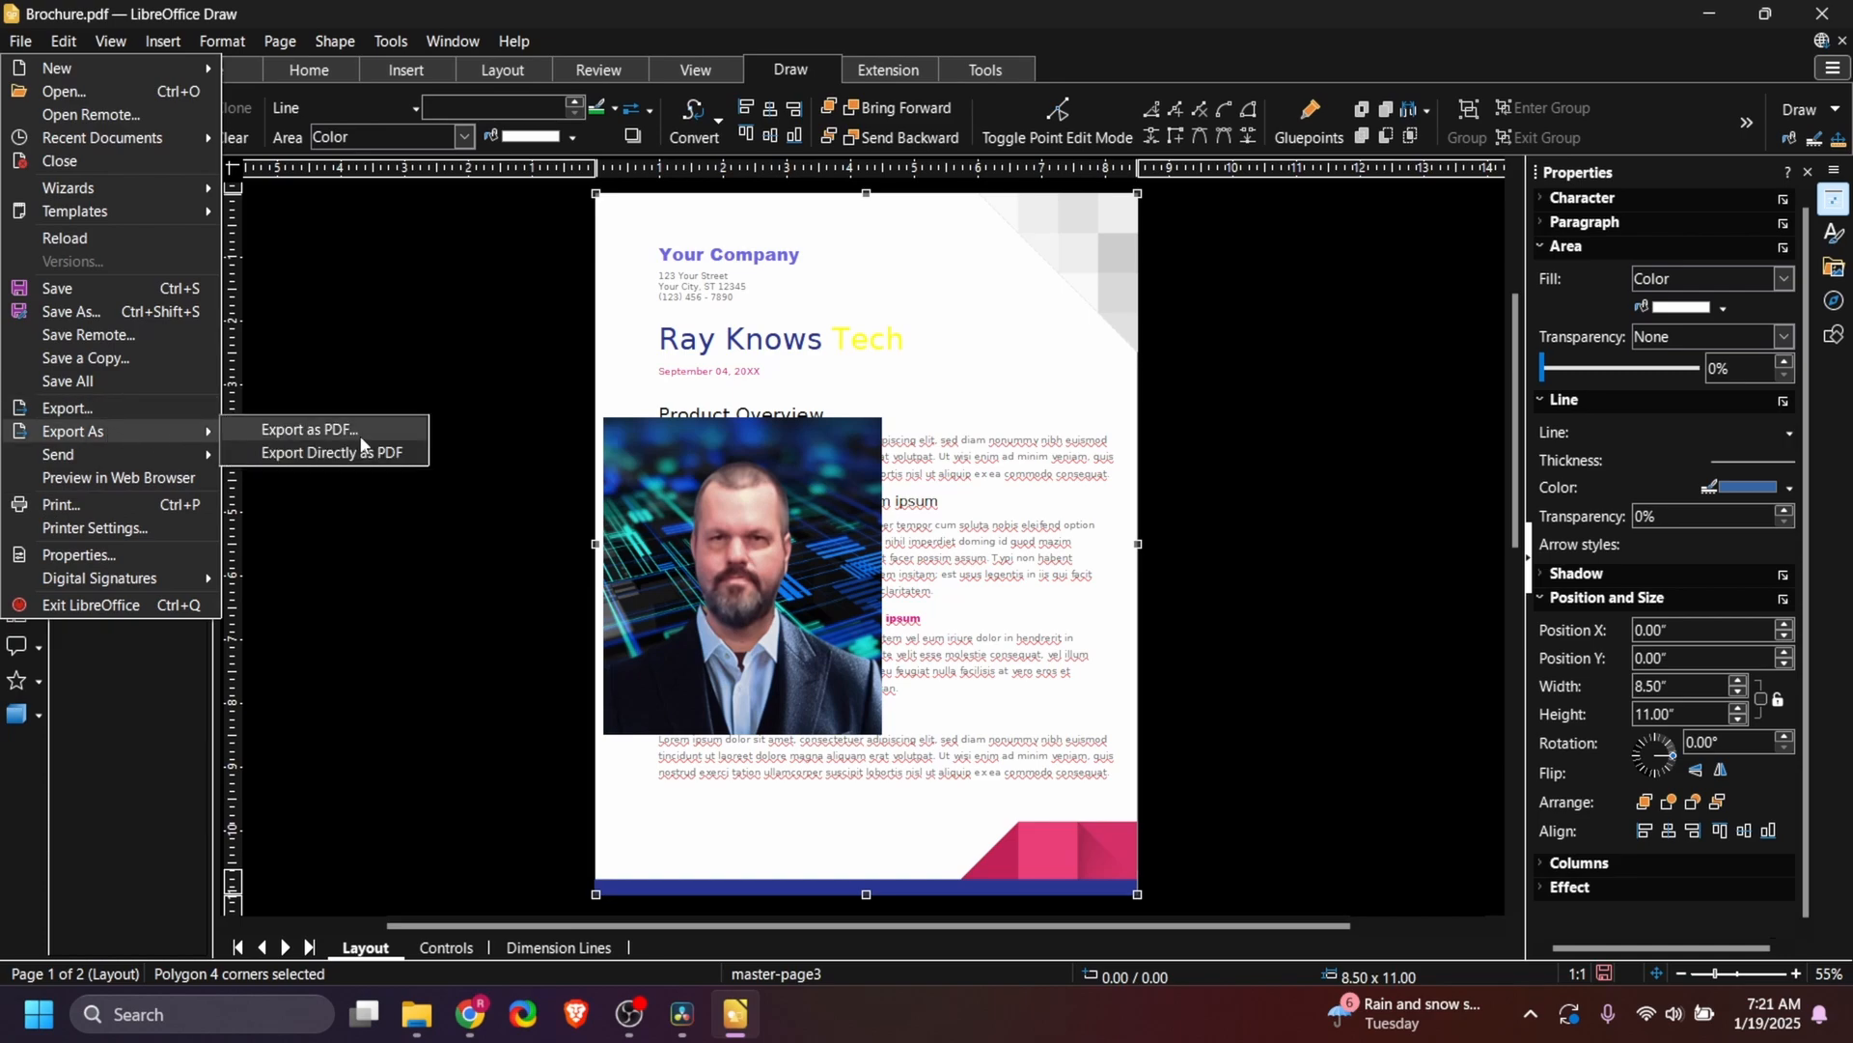
click(359, 440)
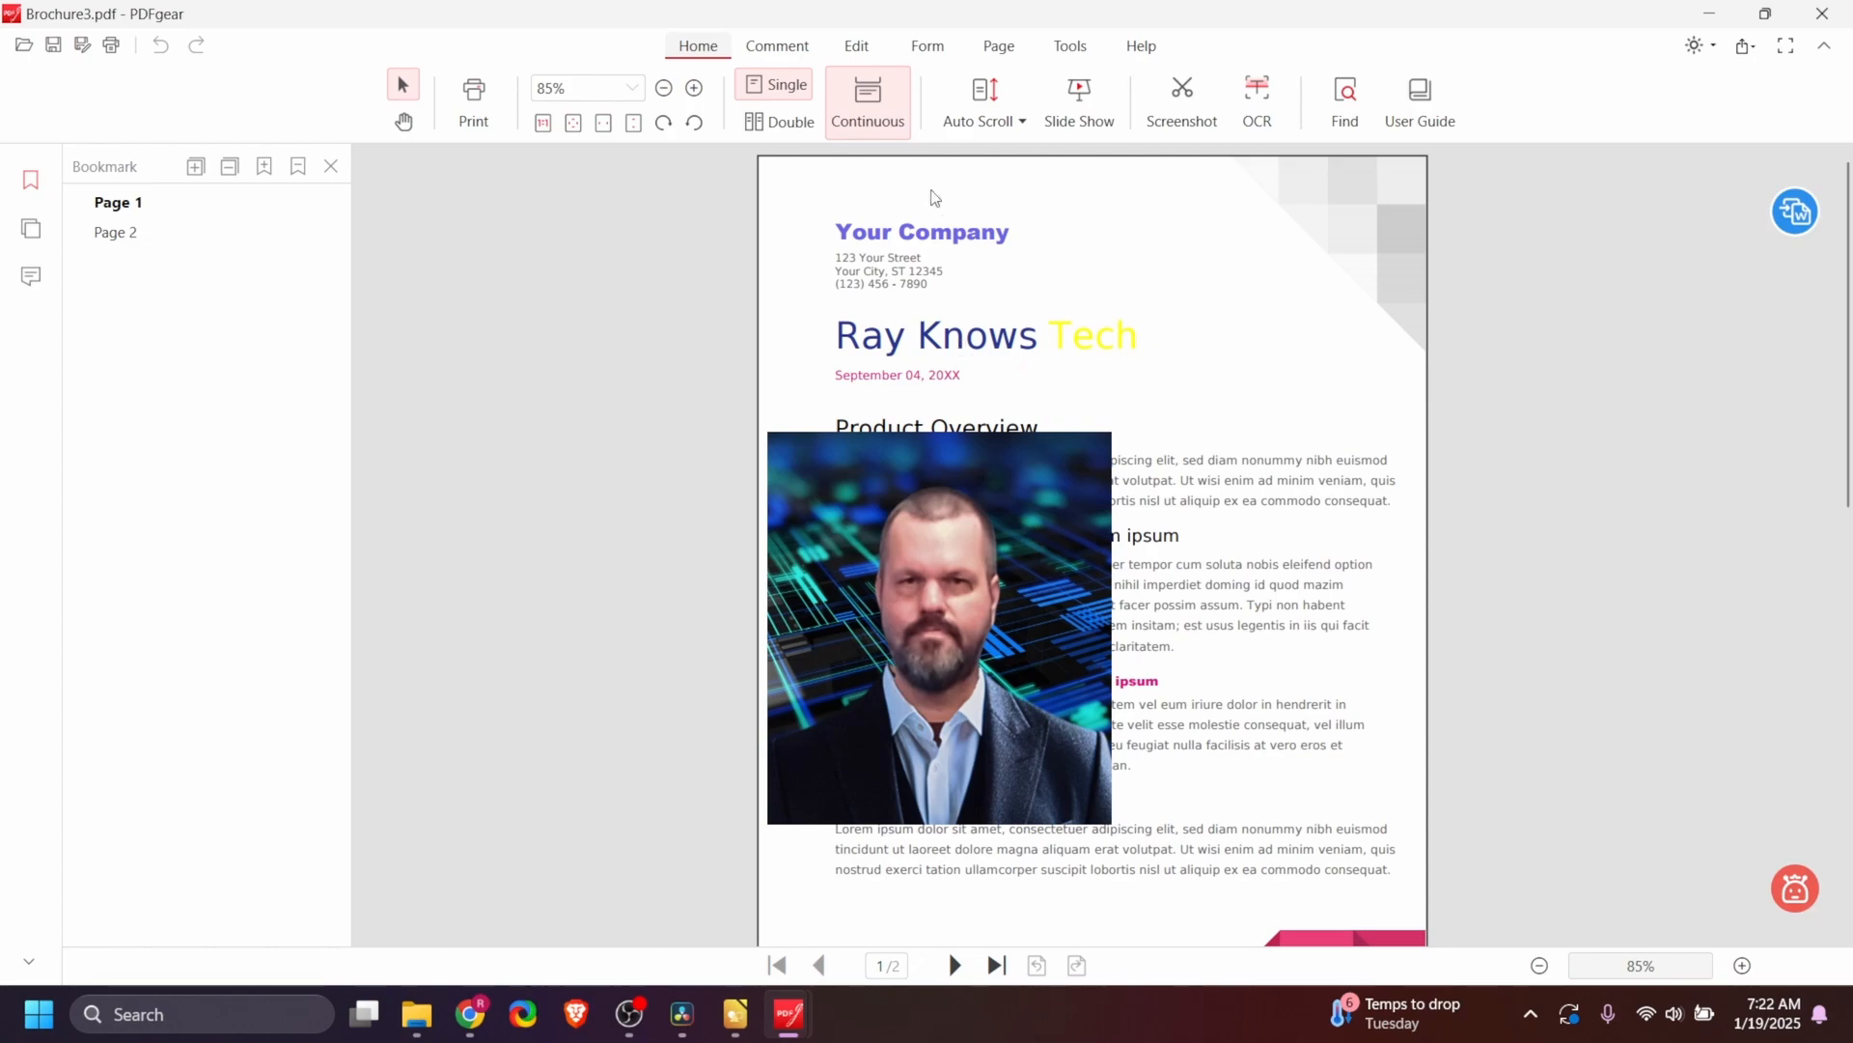
- In PDFgear, draw a short diagonal line annotation on page 1 of Brochure3.pdf, below and right of the title
click(776, 45)
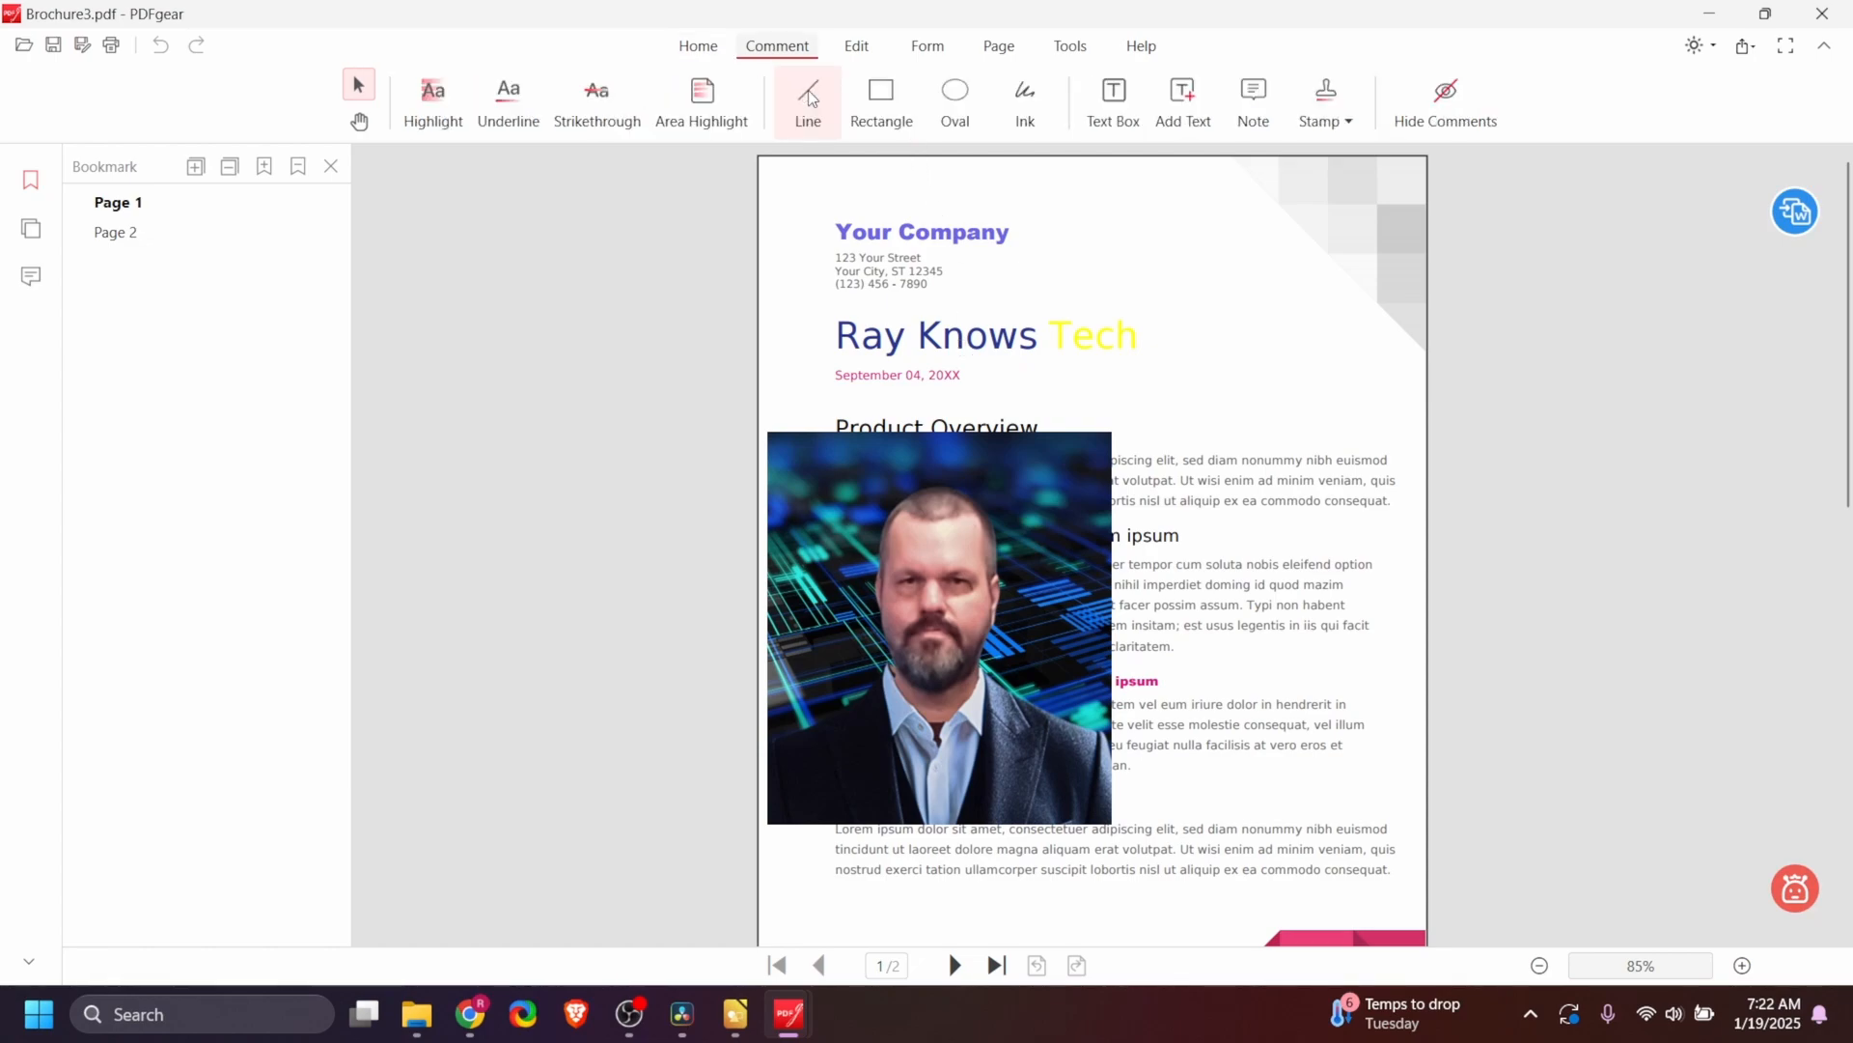
click(808, 96)
drag(1227, 415, 1169, 488)
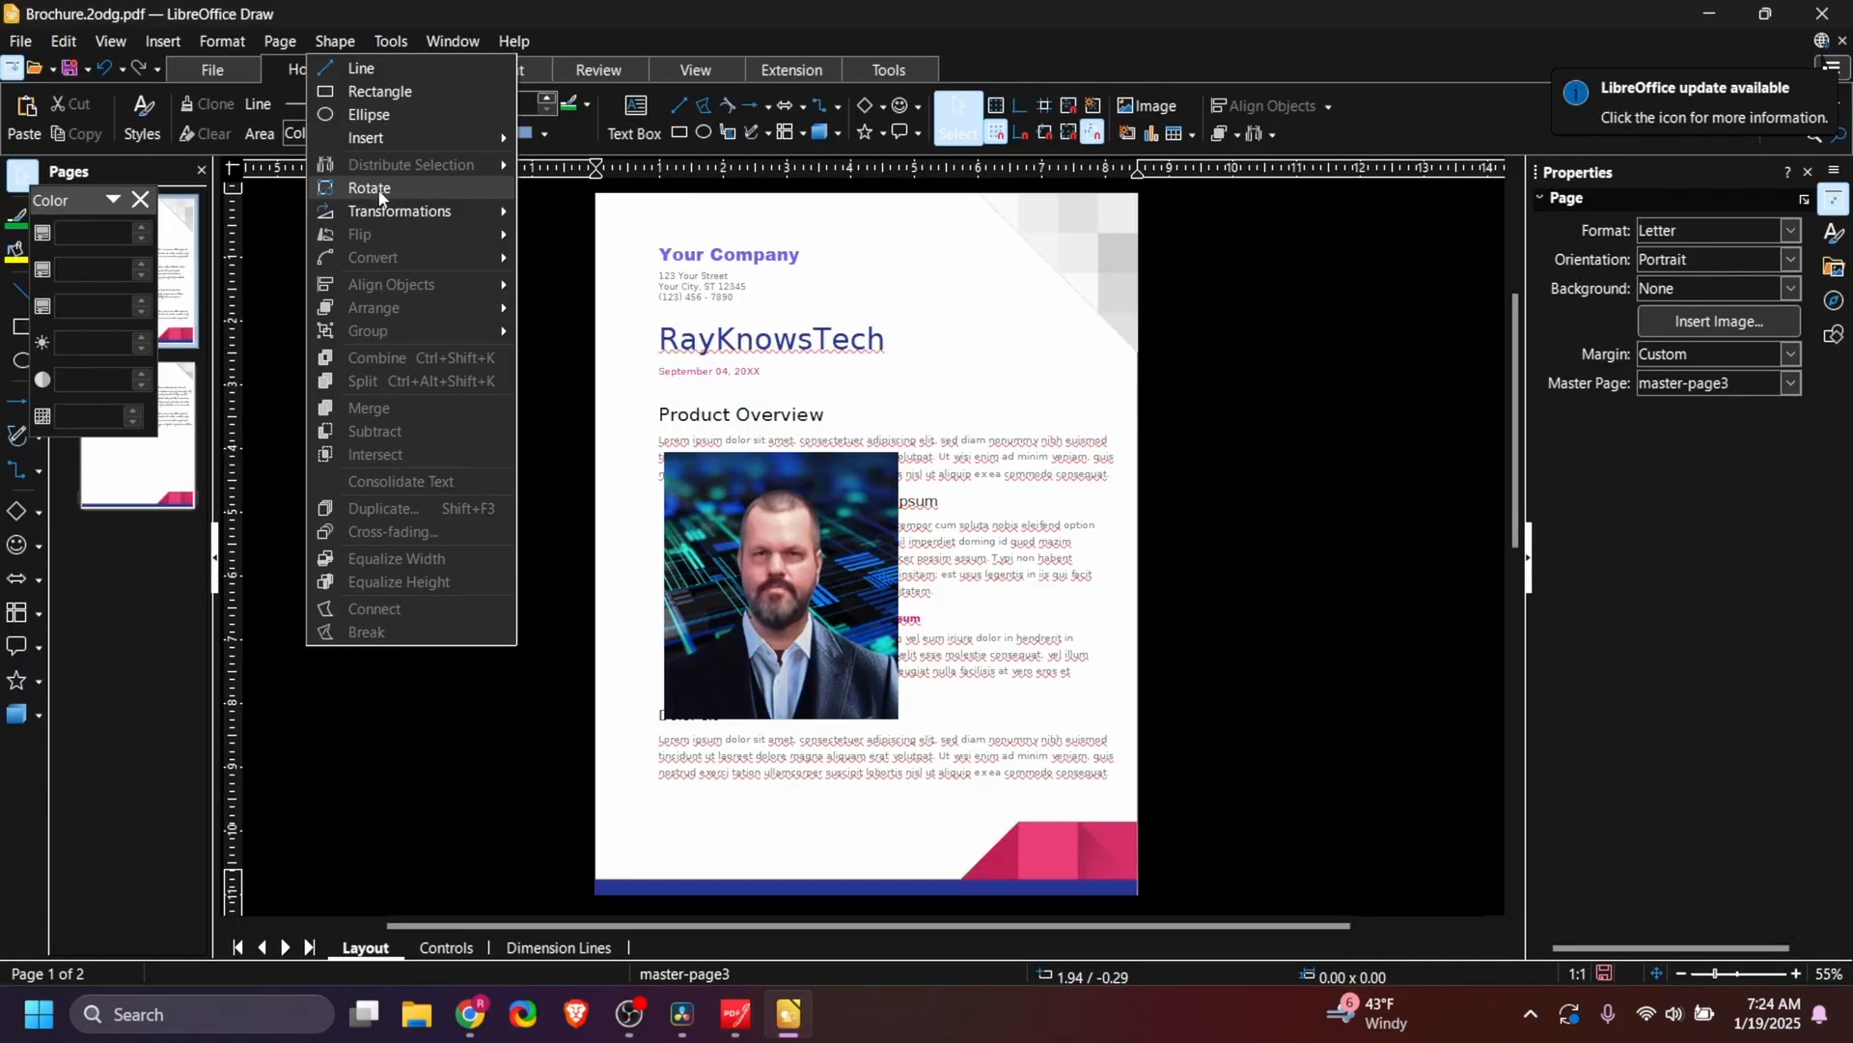
- In LibreOffice Draw, insert a Left Arrow block arrow about 3.13 × 1.25 inches beside the "Product Overview" heading
mouse_move(376, 143)
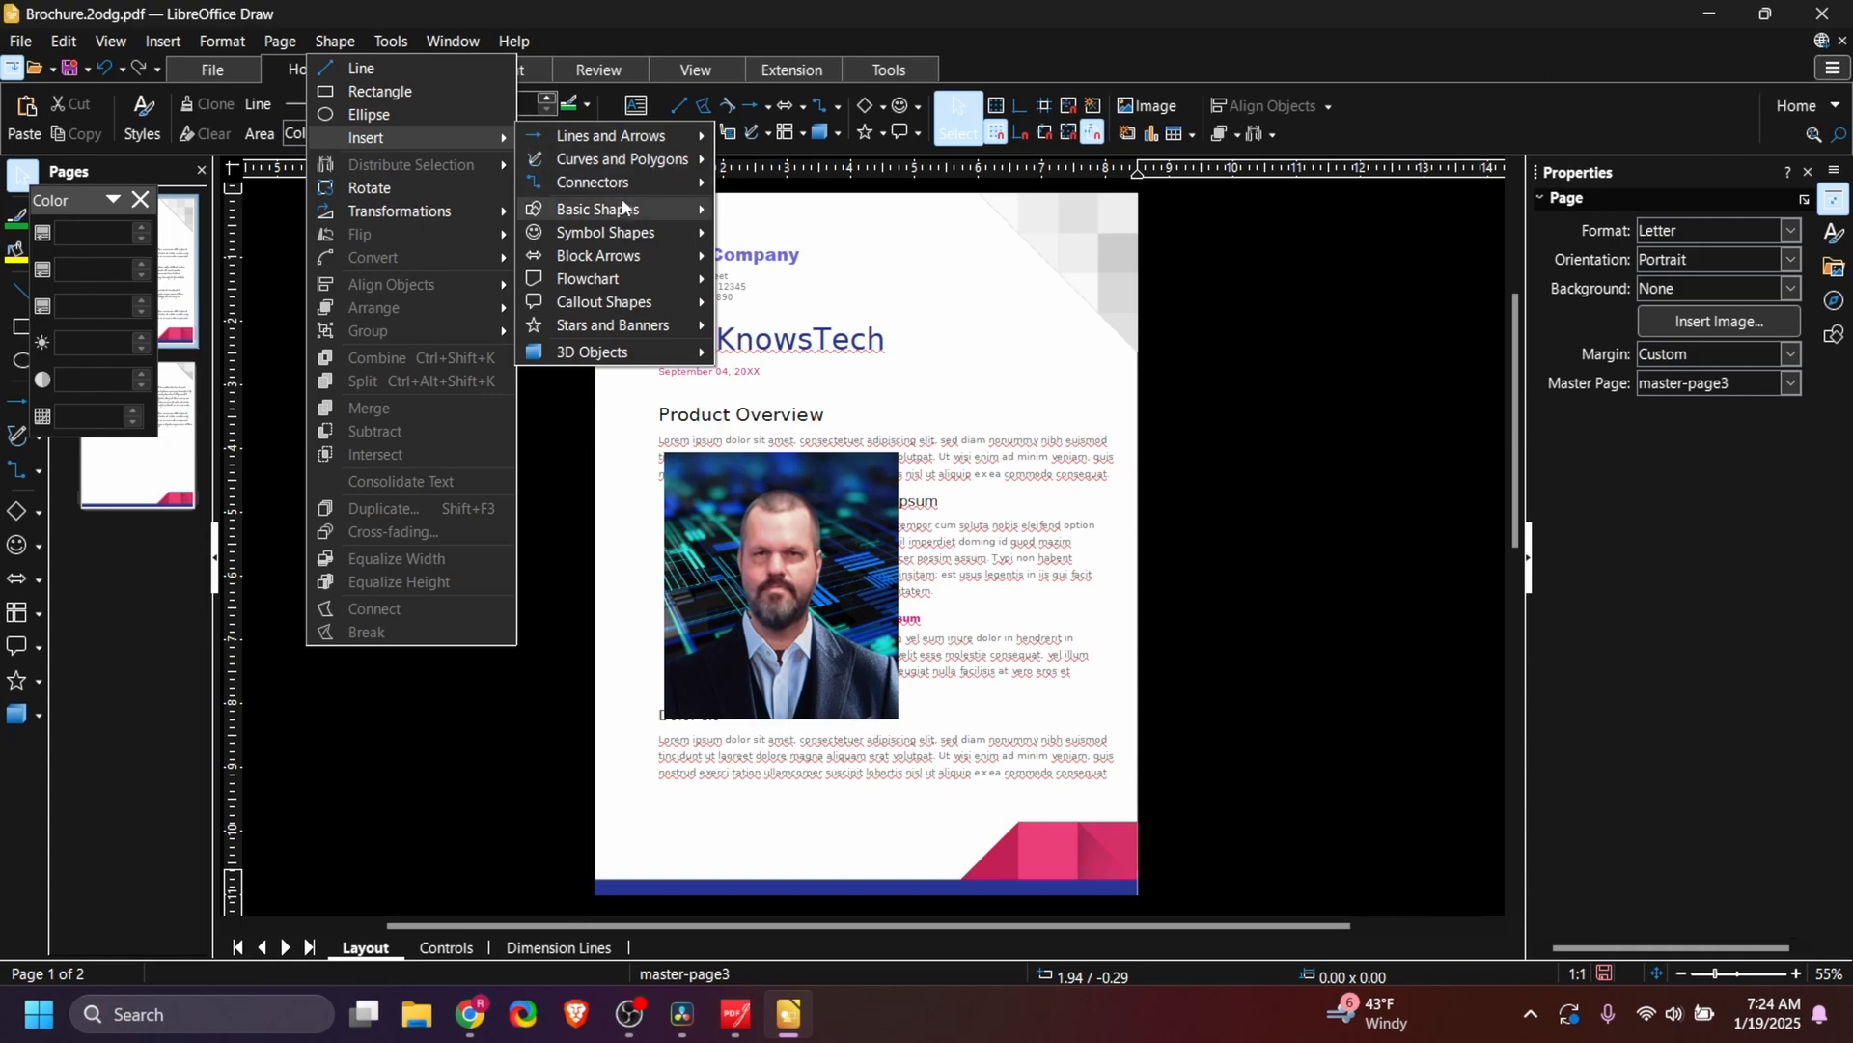
mouse_move(621, 220)
mouse_move(620, 257)
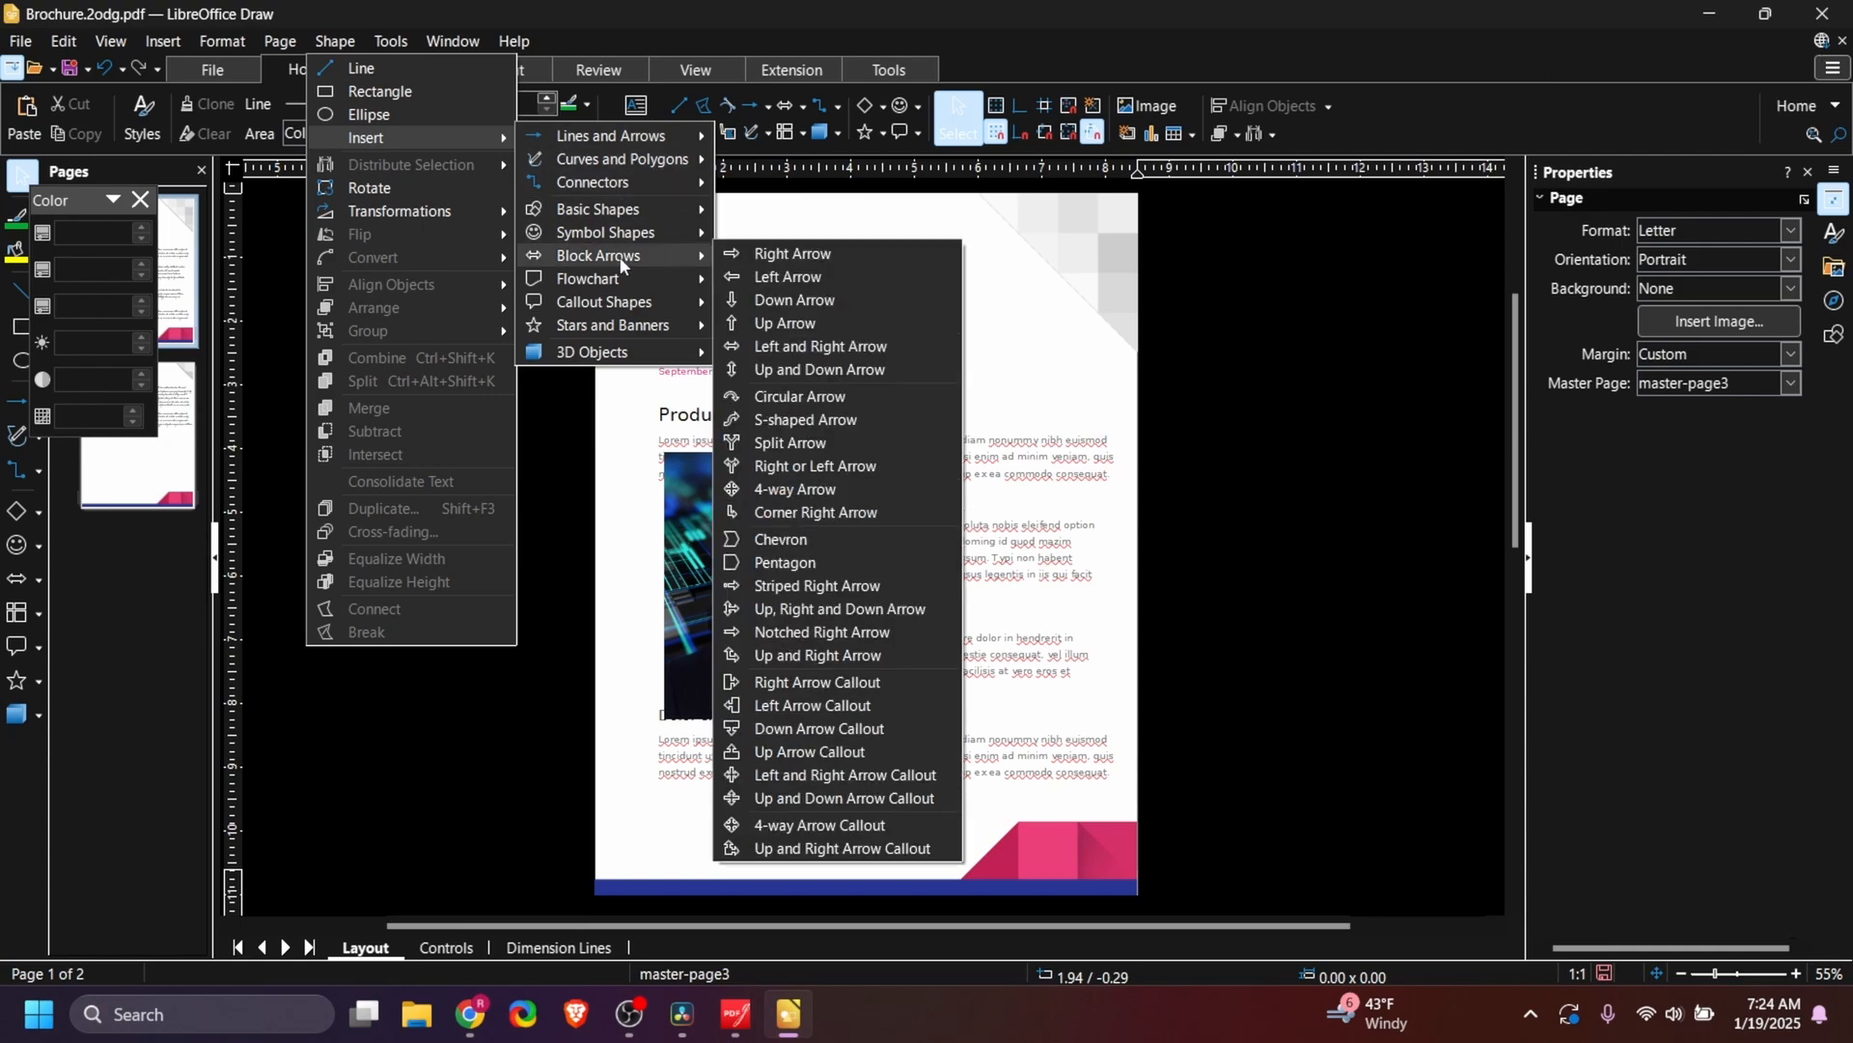
click(830, 280)
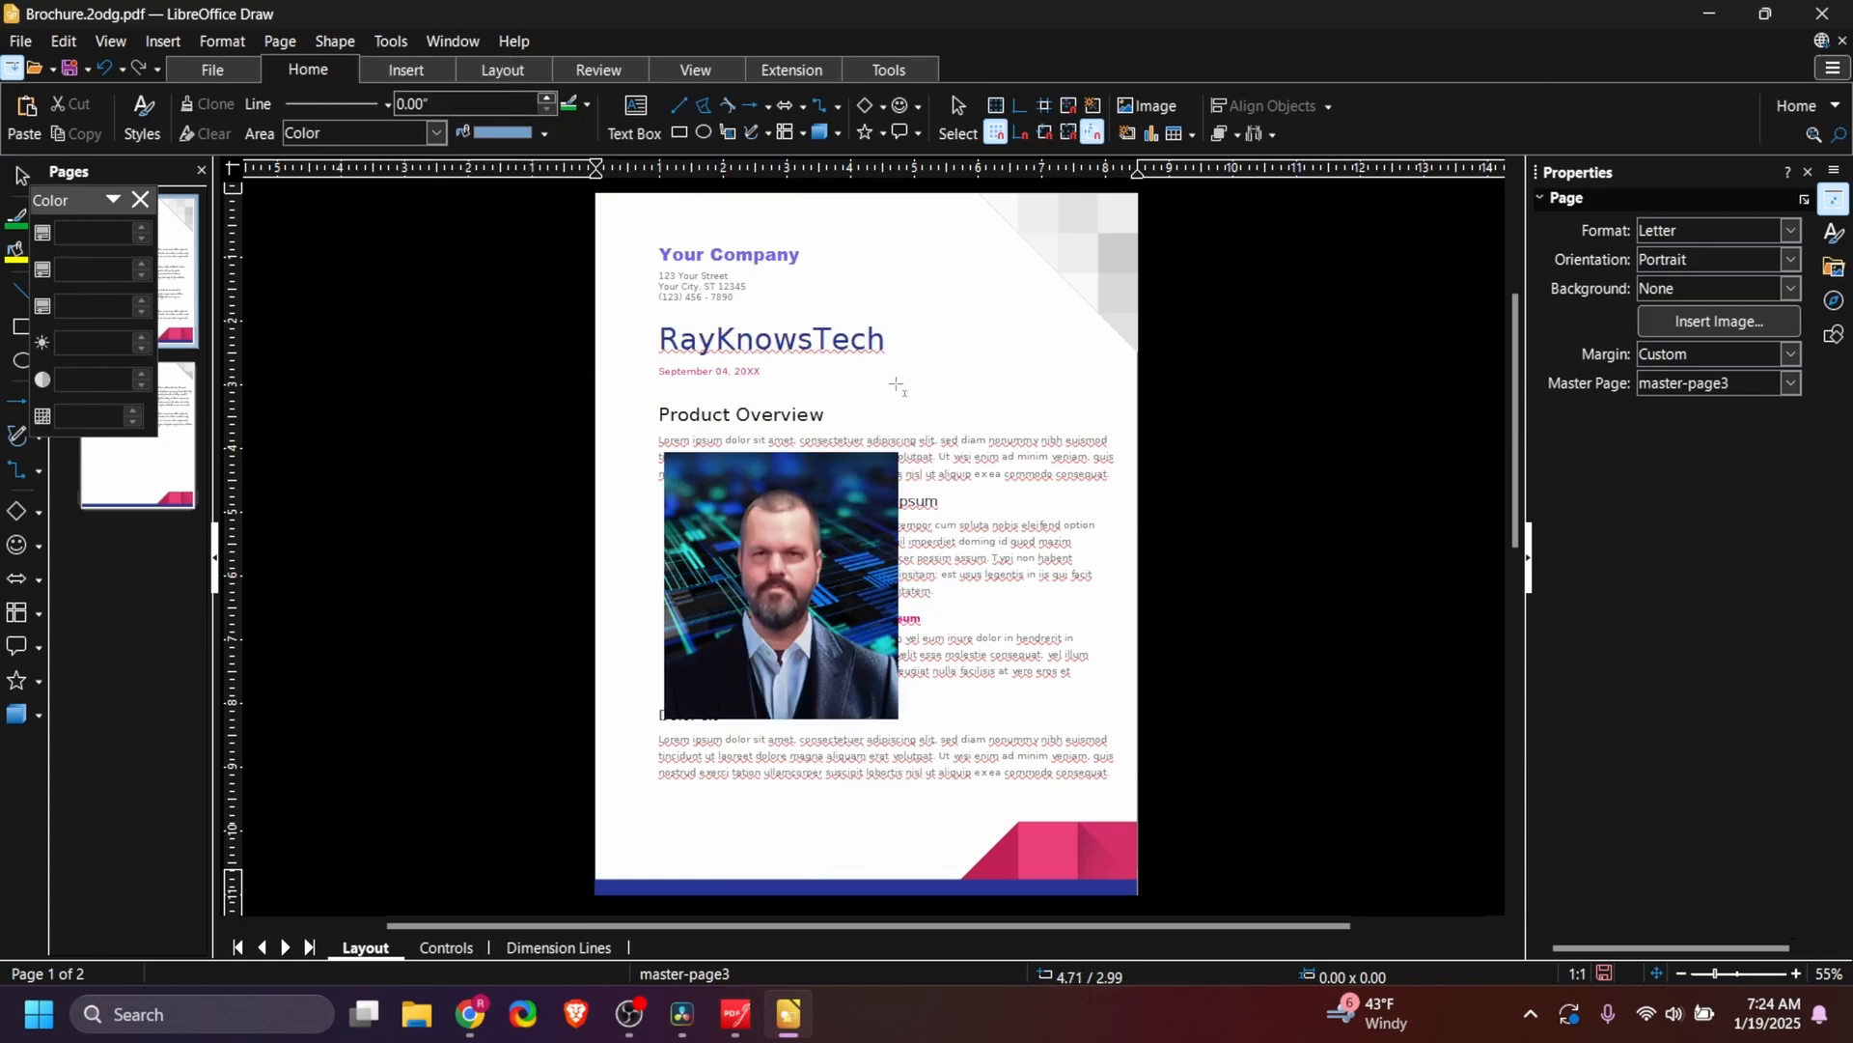
drag(890, 384, 1091, 464)
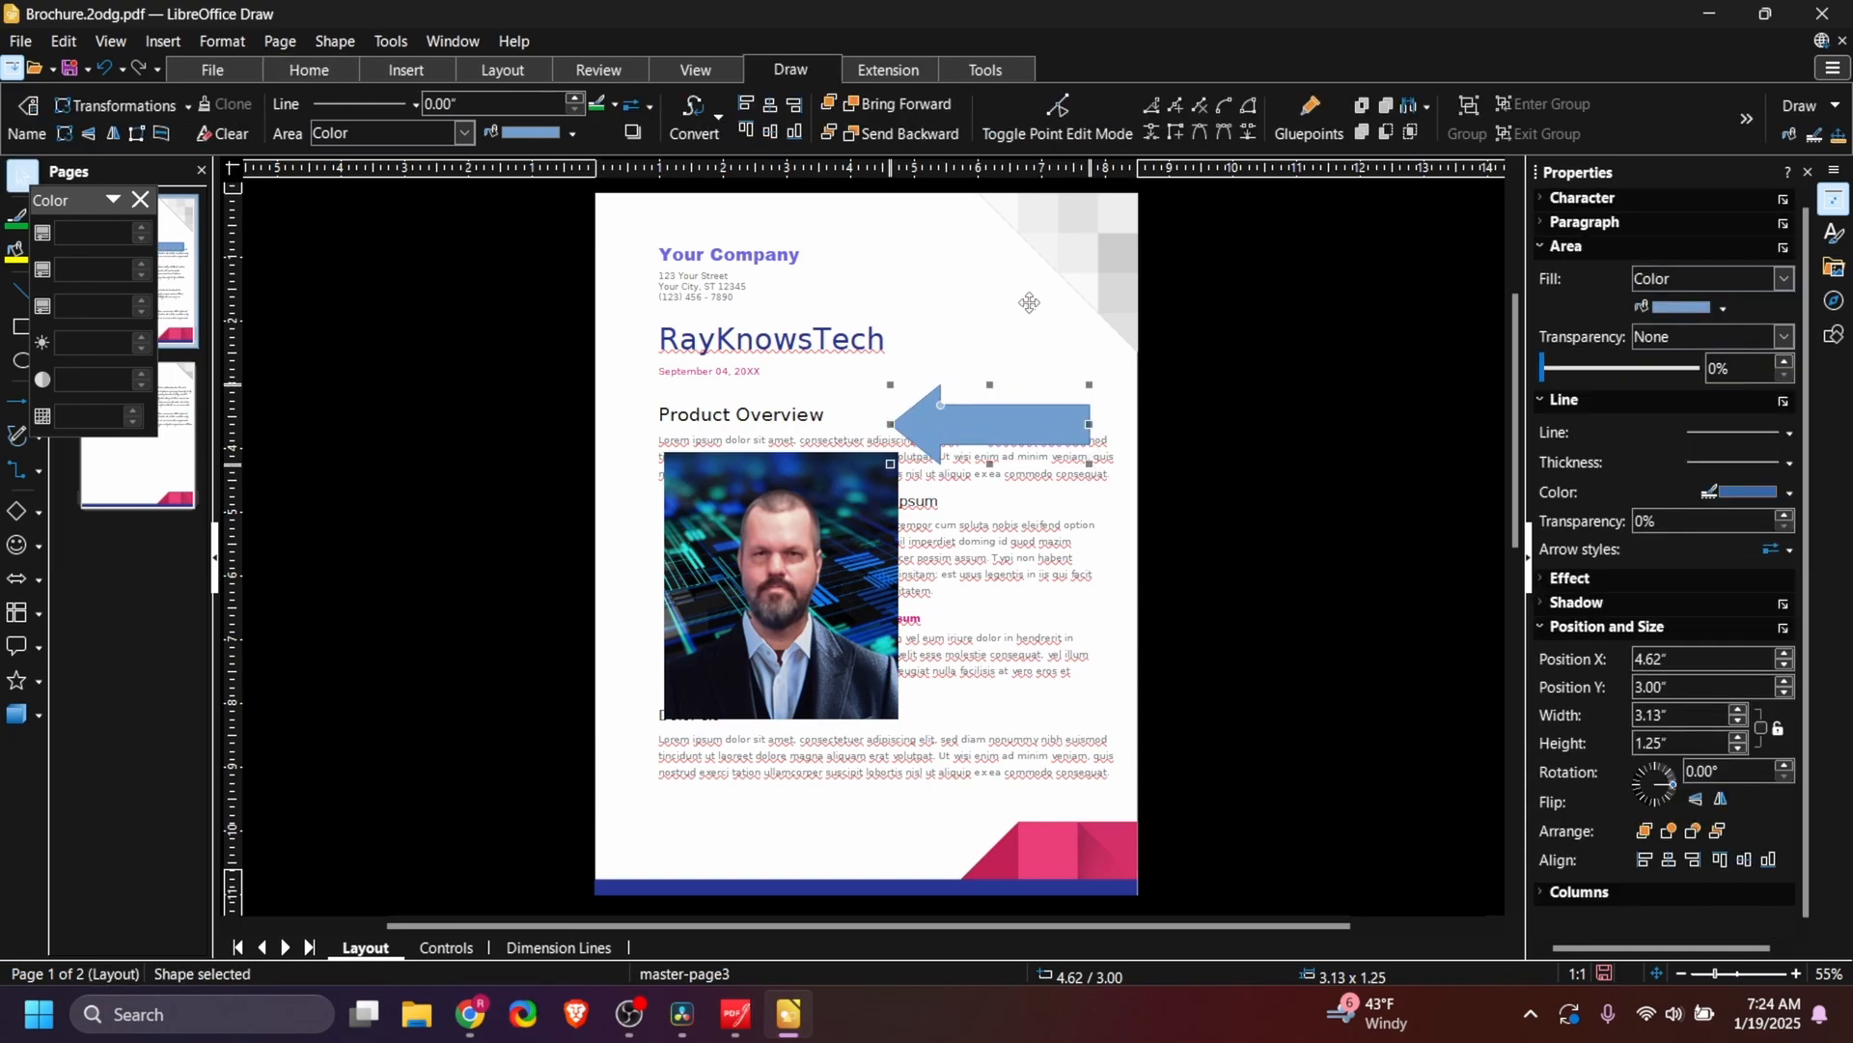
- Rotate the block arrow by about 25° so that it points down at the portrait image
right_click(989, 413)
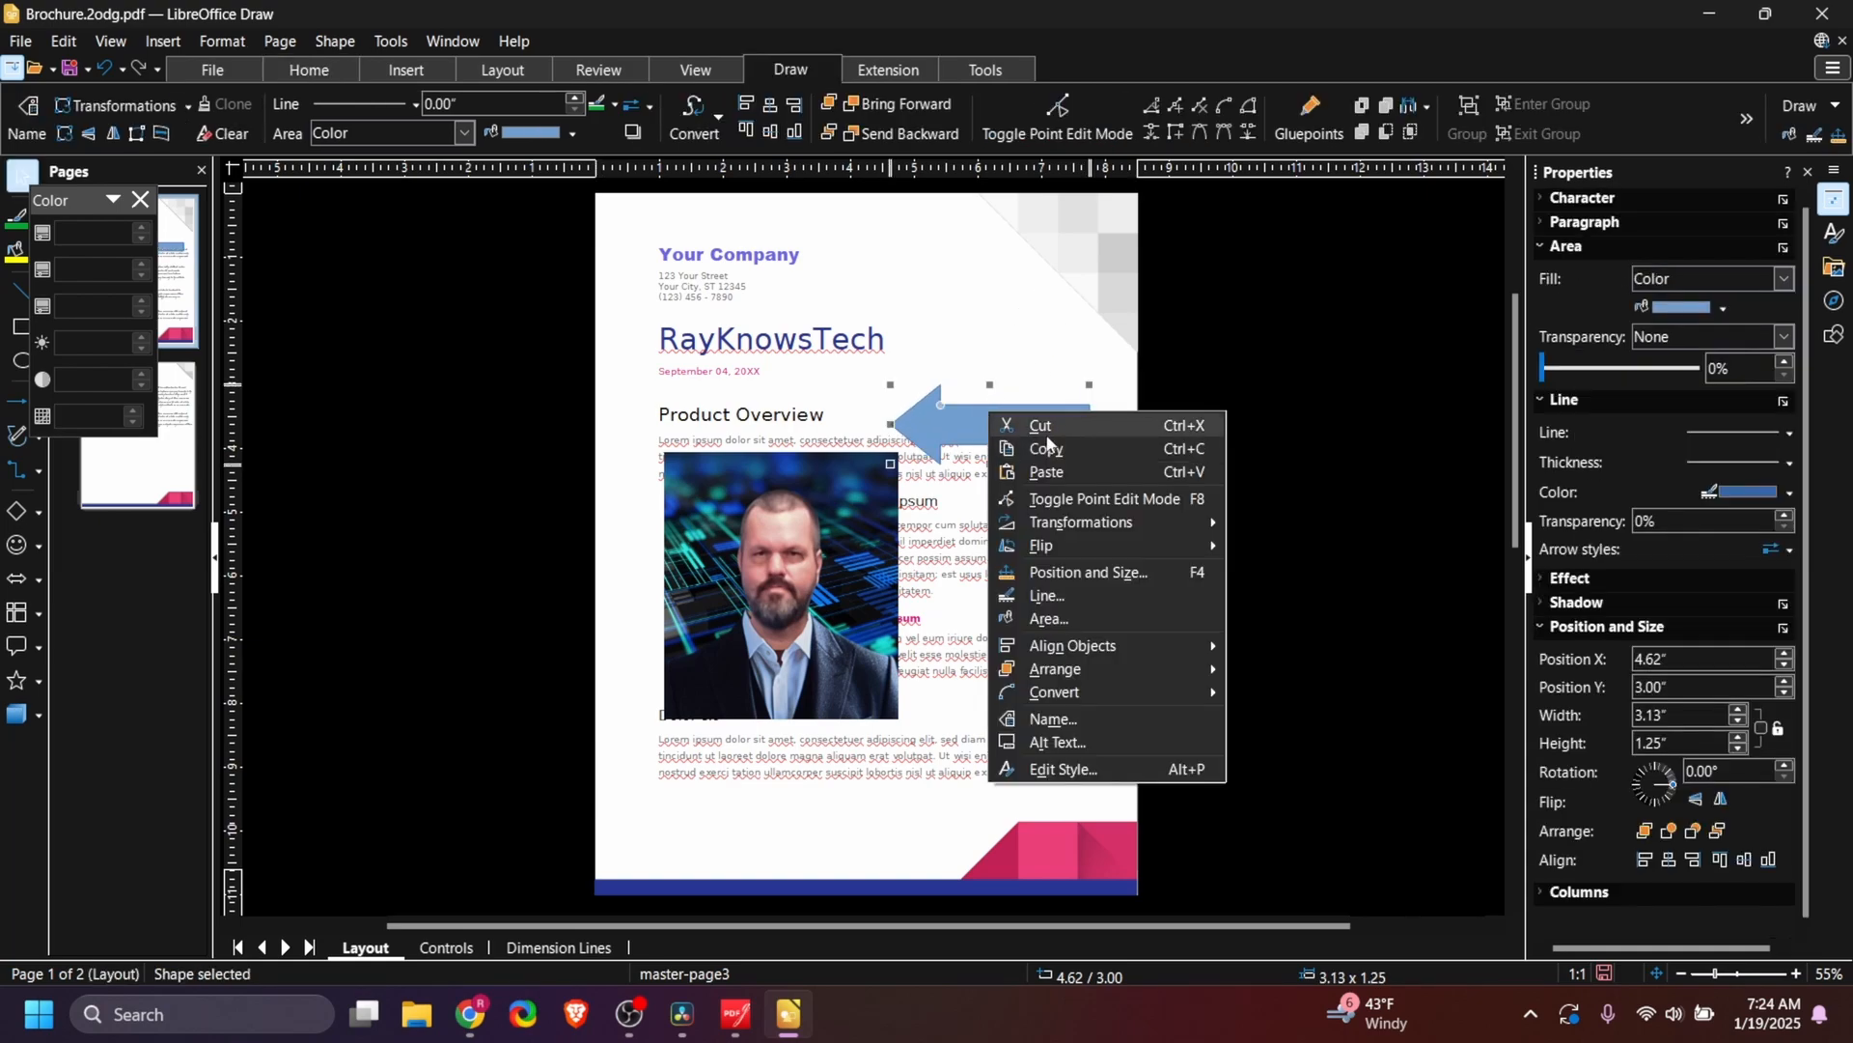
mouse_move(1096, 526)
click(1282, 521)
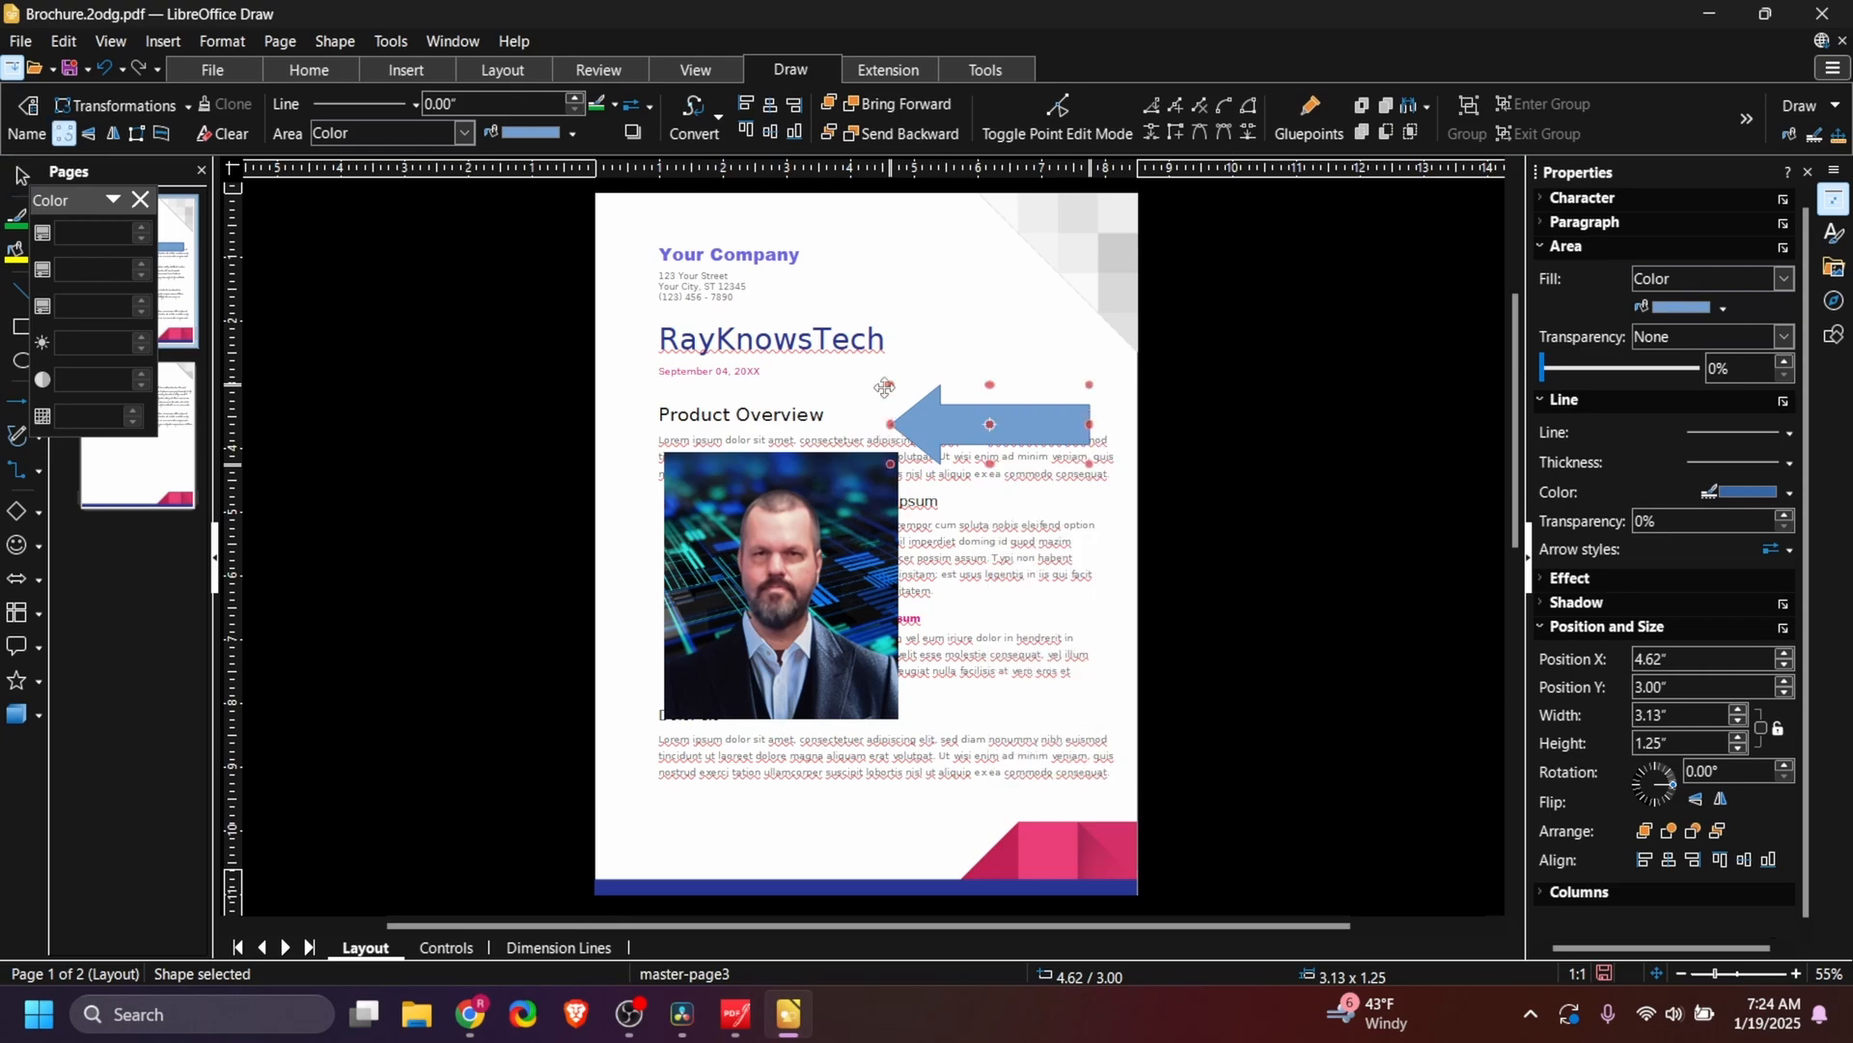
drag(892, 387, 884, 431)
click(1085, 595)
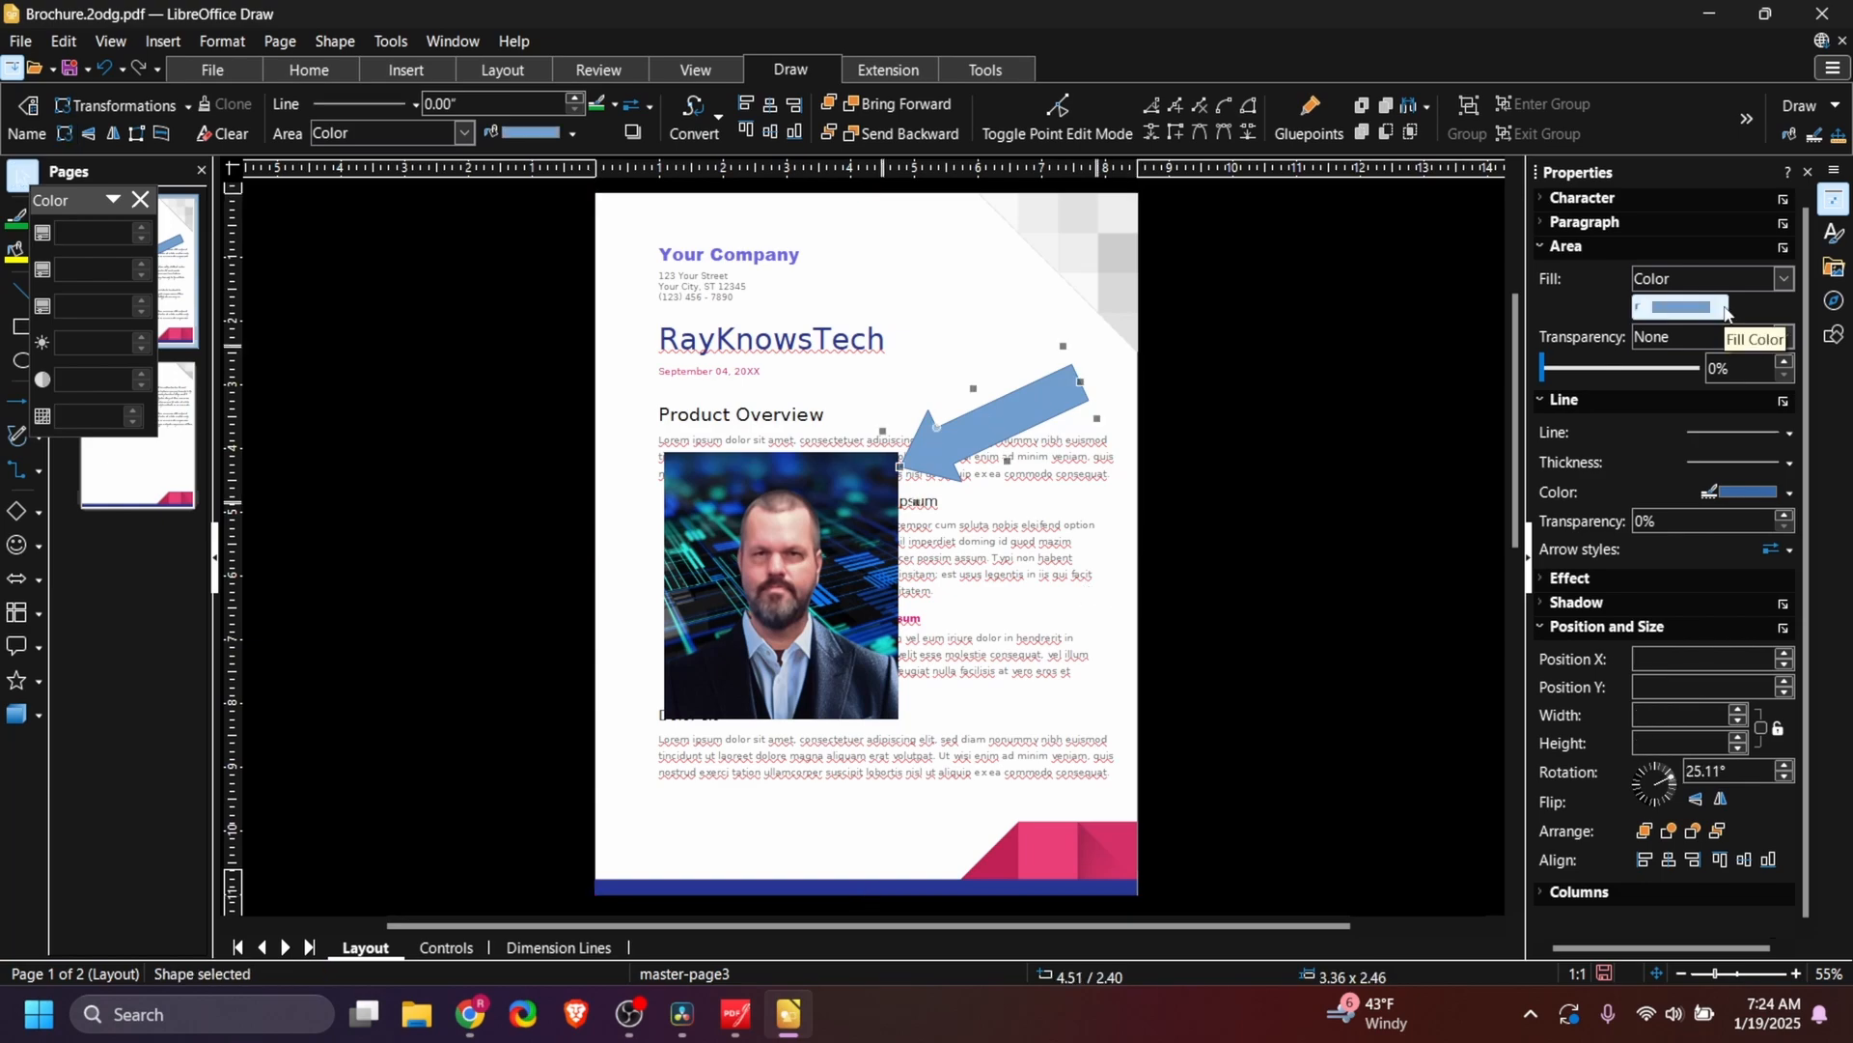
- Set the block arrow's fill color to yellow and deselect the arrow
click(1724, 308)
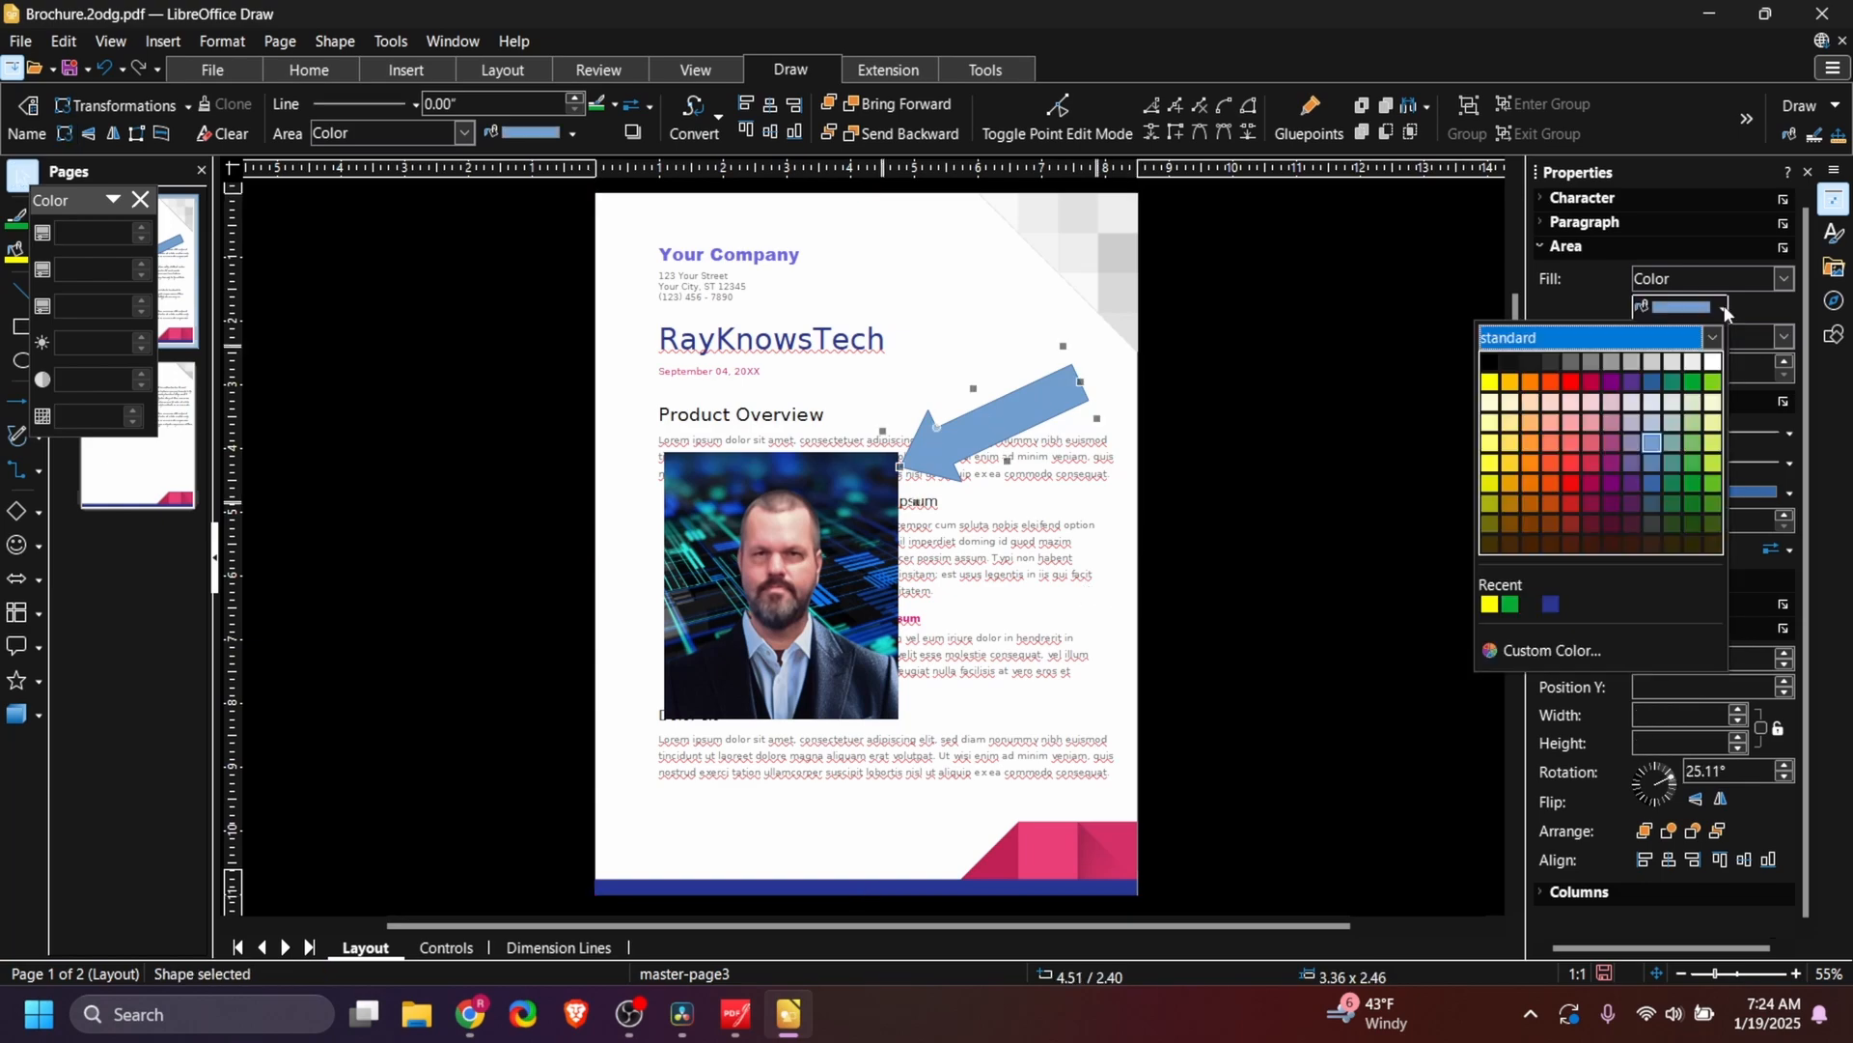
click(1490, 382)
click(1022, 534)
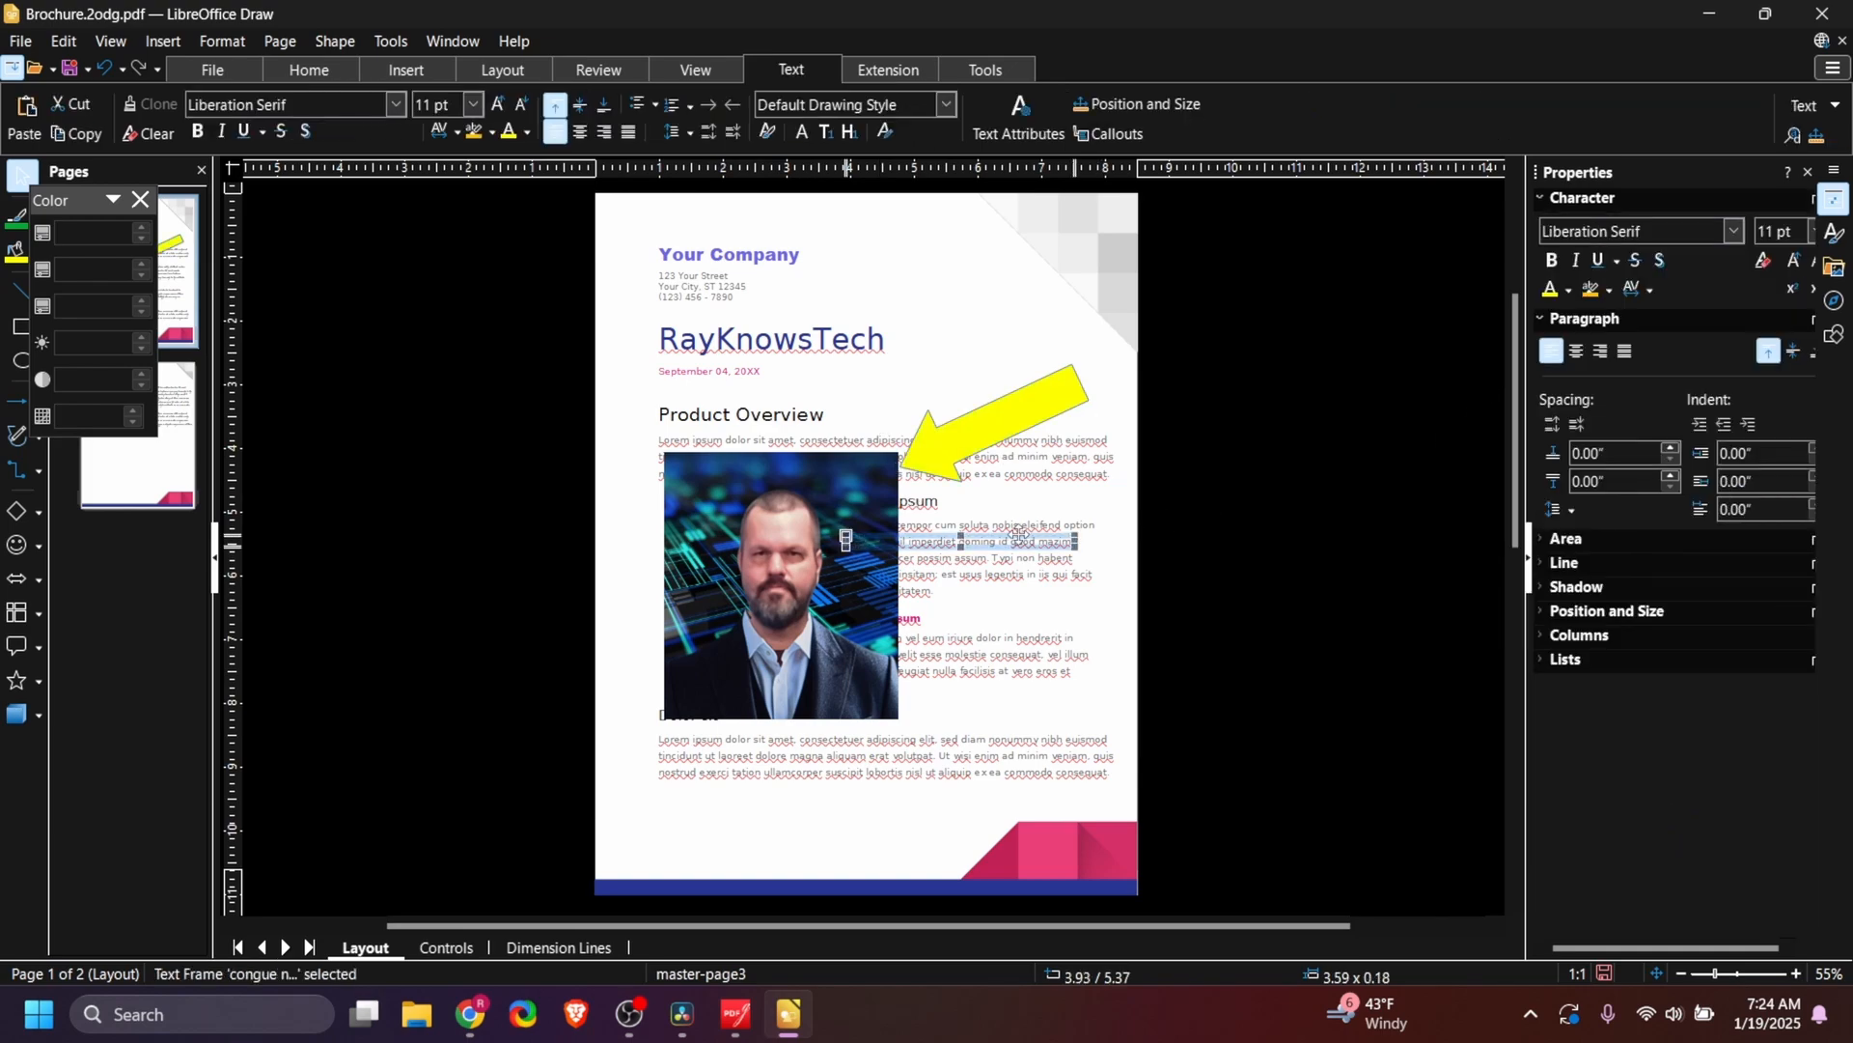